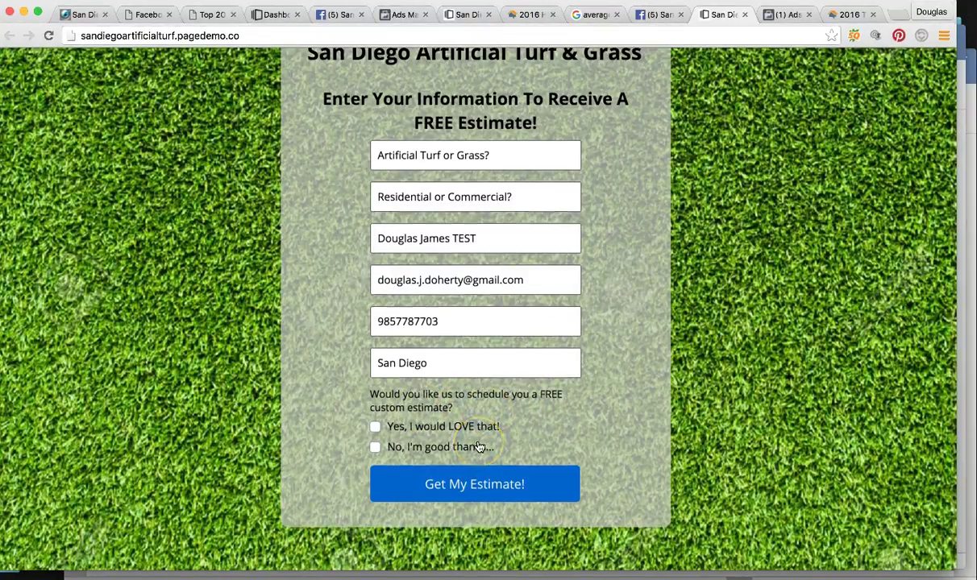
# Compare the San Diego Artificial Turf & Grass landing page with the Facebook page post that links to it
pyautogui.scroll(2, 478, 447)
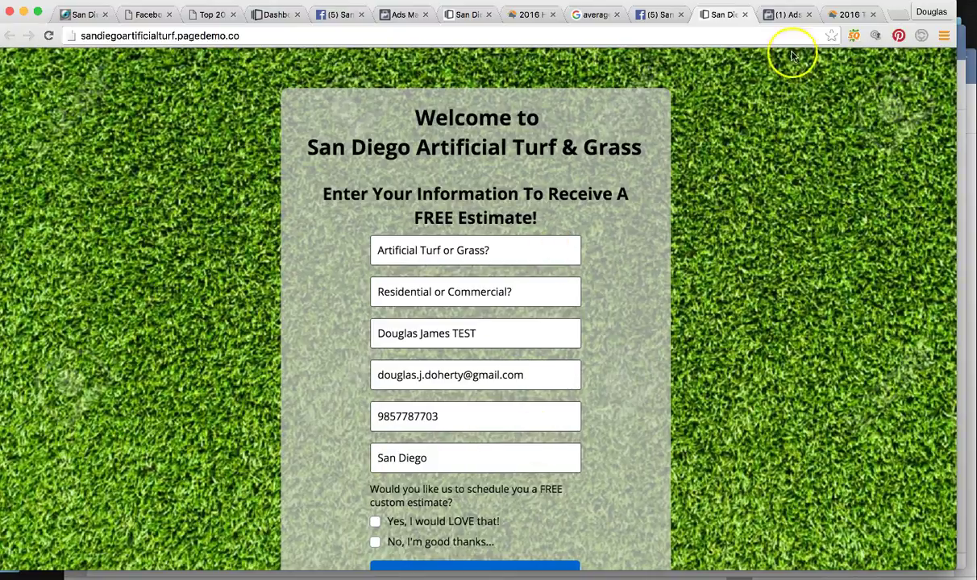
pyautogui.click(656, 15)
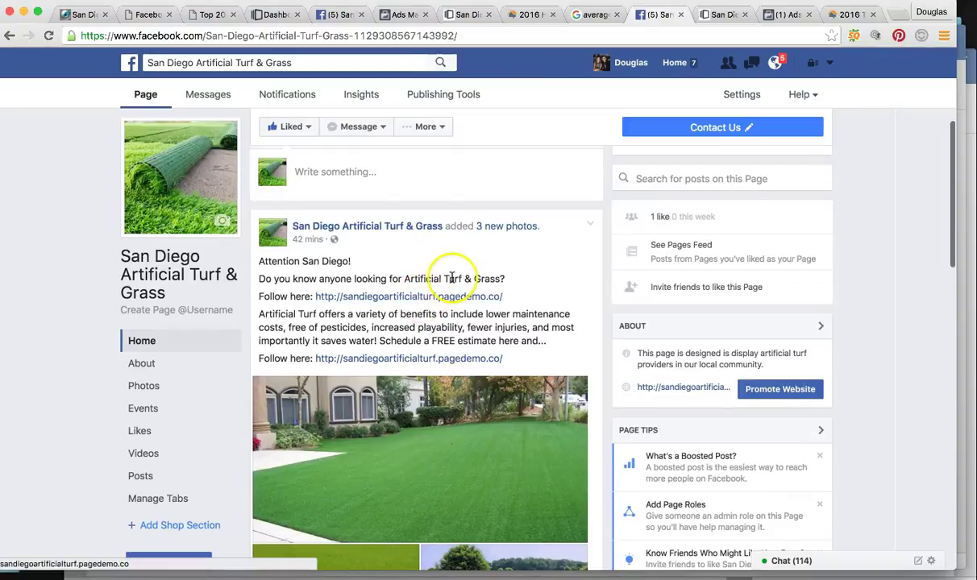
pyautogui.scroll(-2, 447, 277)
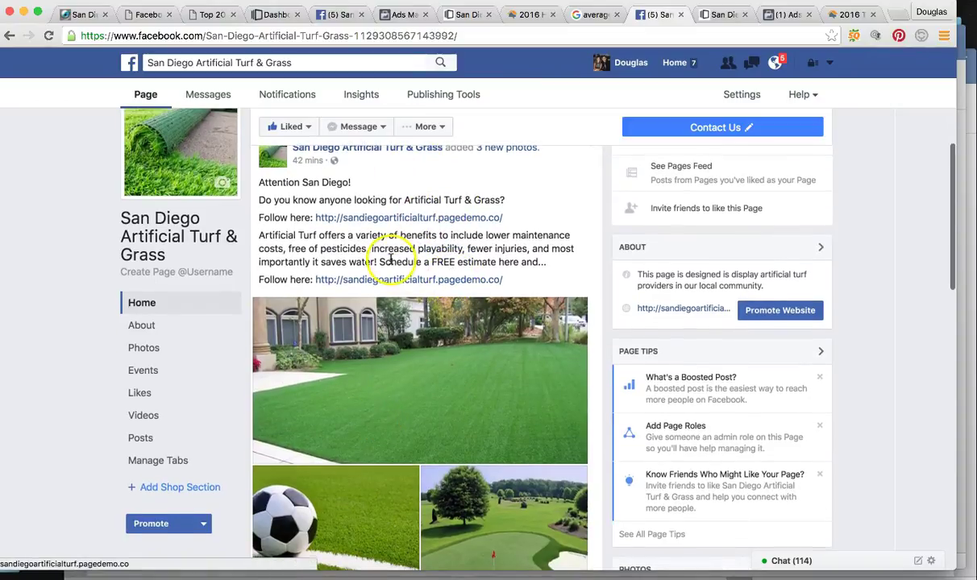
pyautogui.scroll(4, 513, 381)
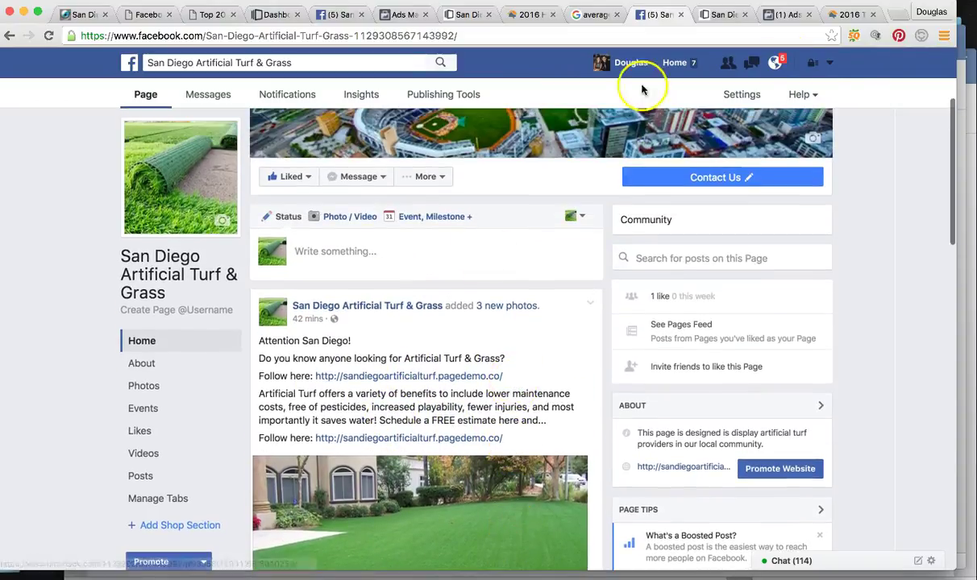
pyautogui.click(723, 14)
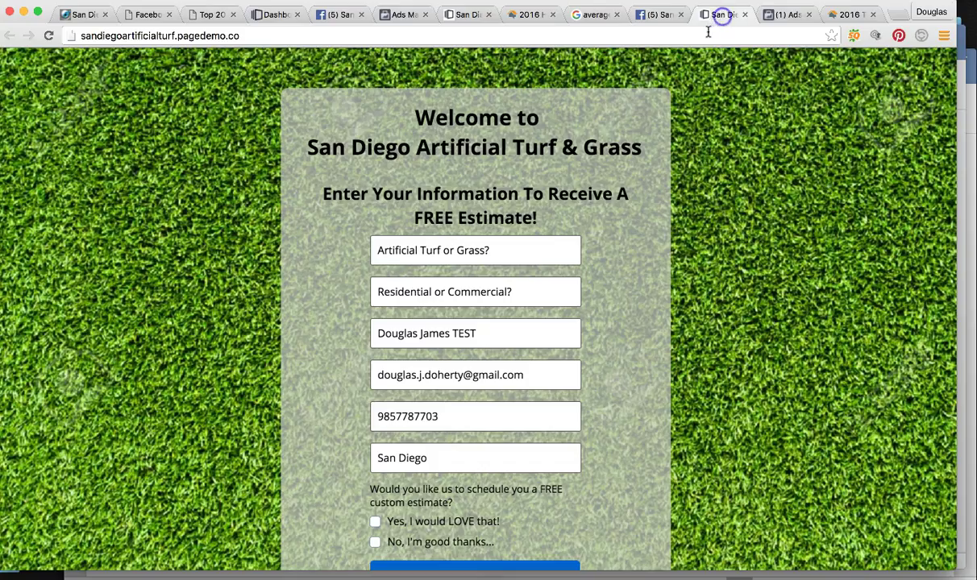
pyautogui.click(661, 16)
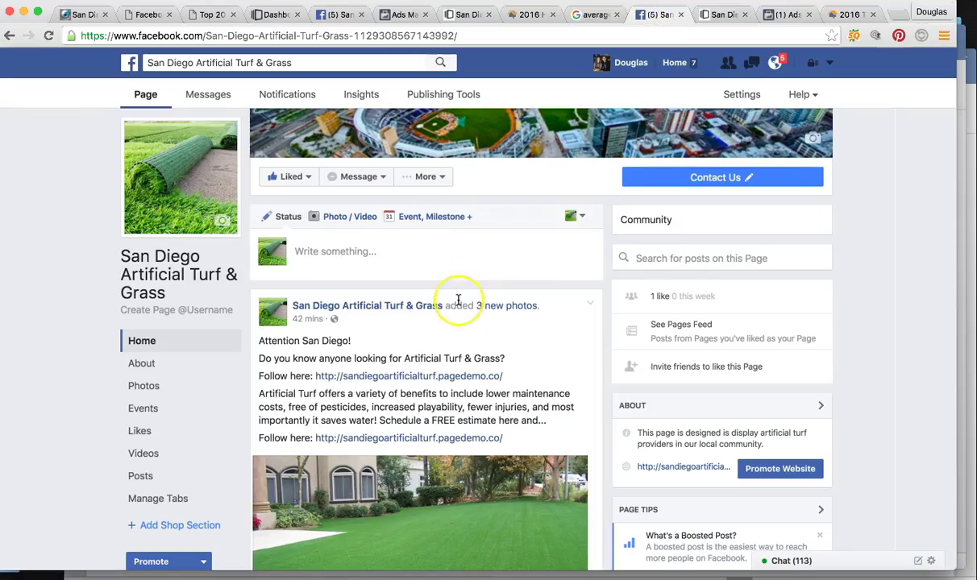
pyautogui.scroll(-3, 458, 290)
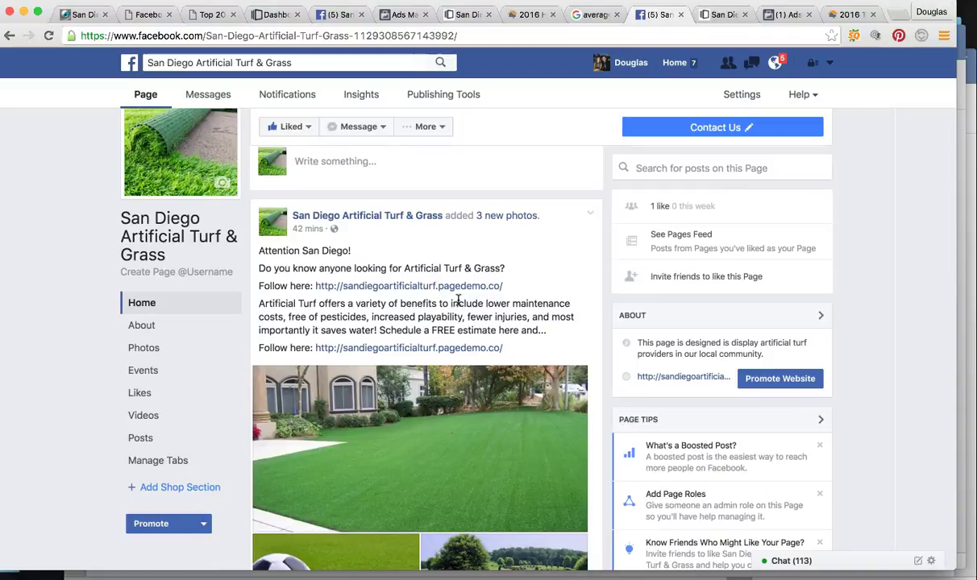
pyautogui.scroll(-2, 458, 300)
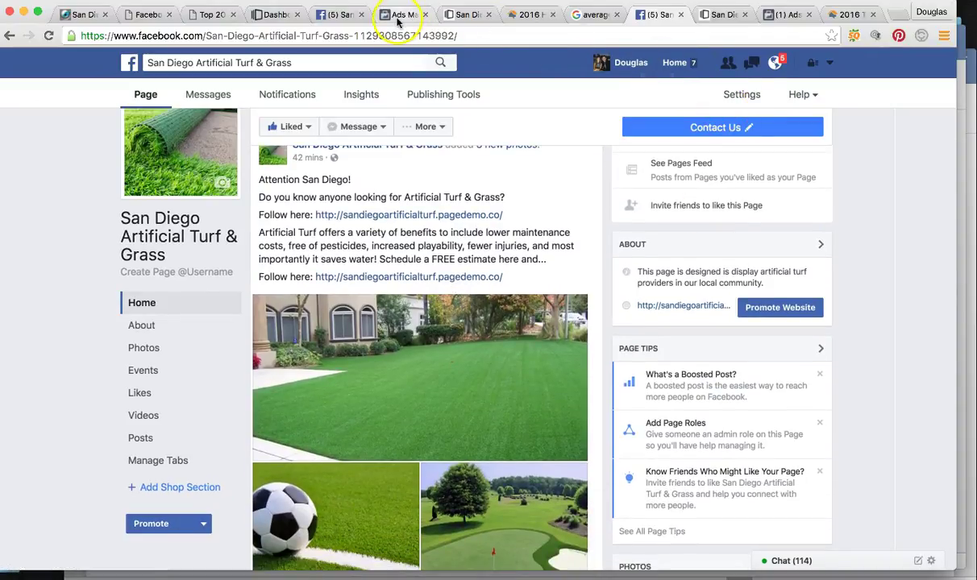
pyautogui.scroll(1, 481, 214)
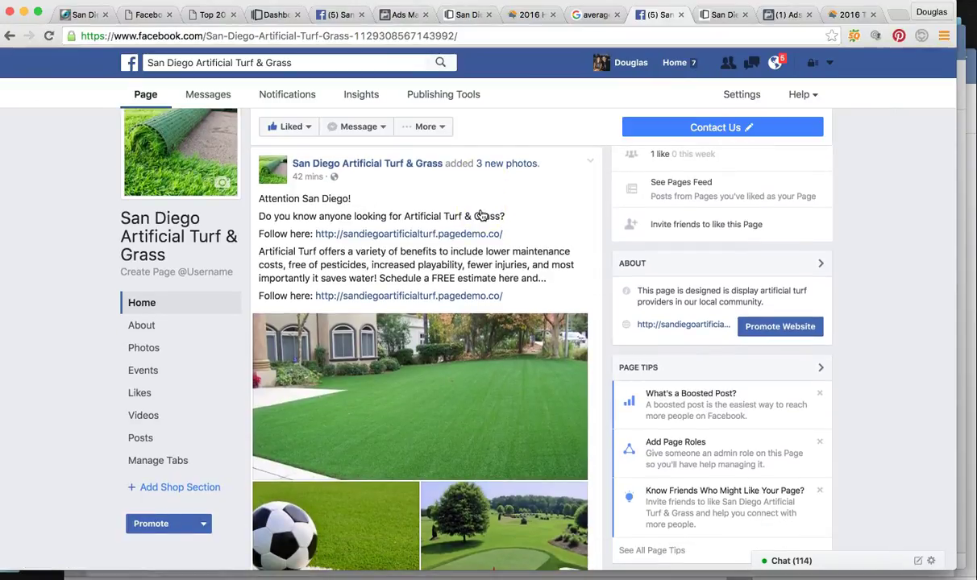
# Switch to the ad set in Facebook Ads Manager and show the San Diego, California target location on its map
pyautogui.click(395, 14)
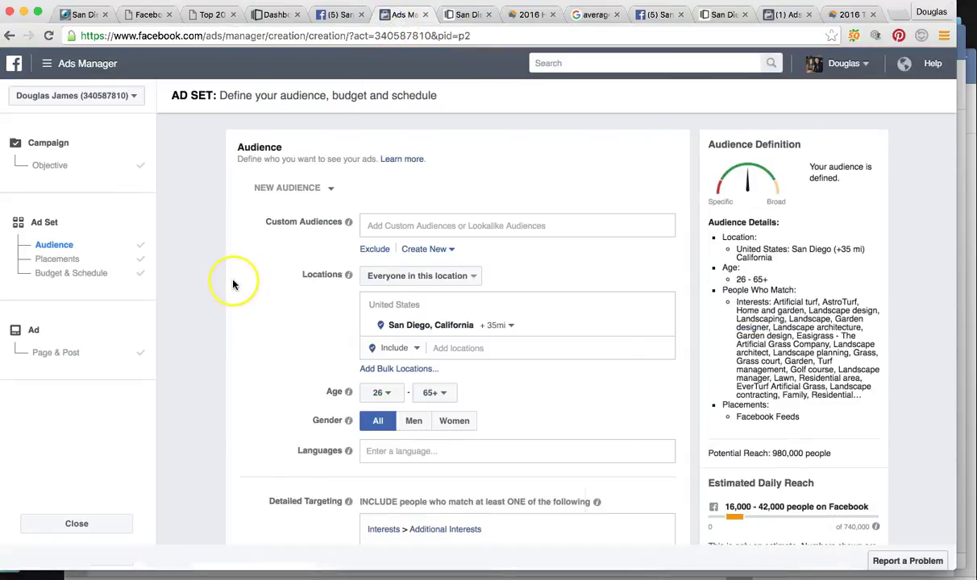
pyautogui.scroll(-1, 233, 283)
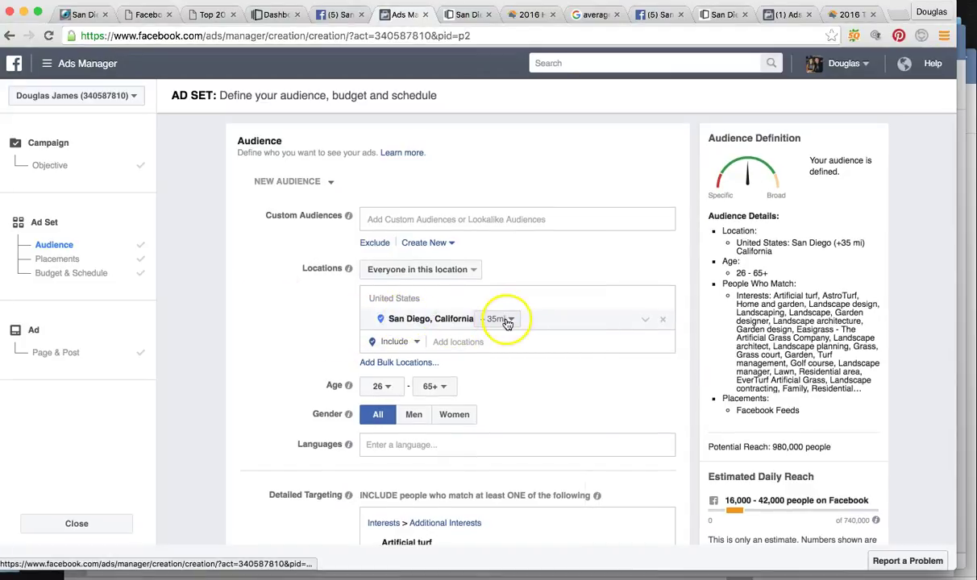
pyautogui.click(568, 323)
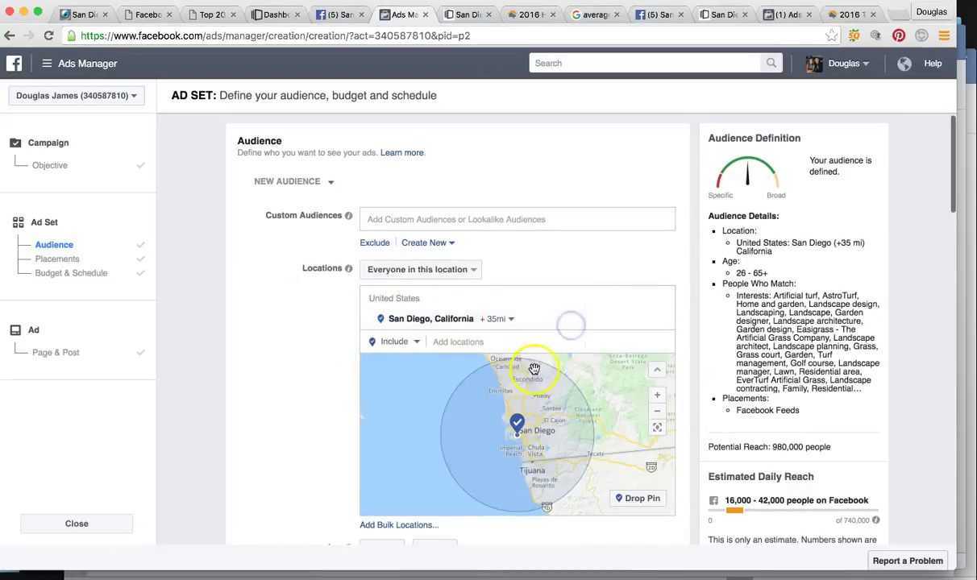
pyautogui.scroll(-5, 256, 343)
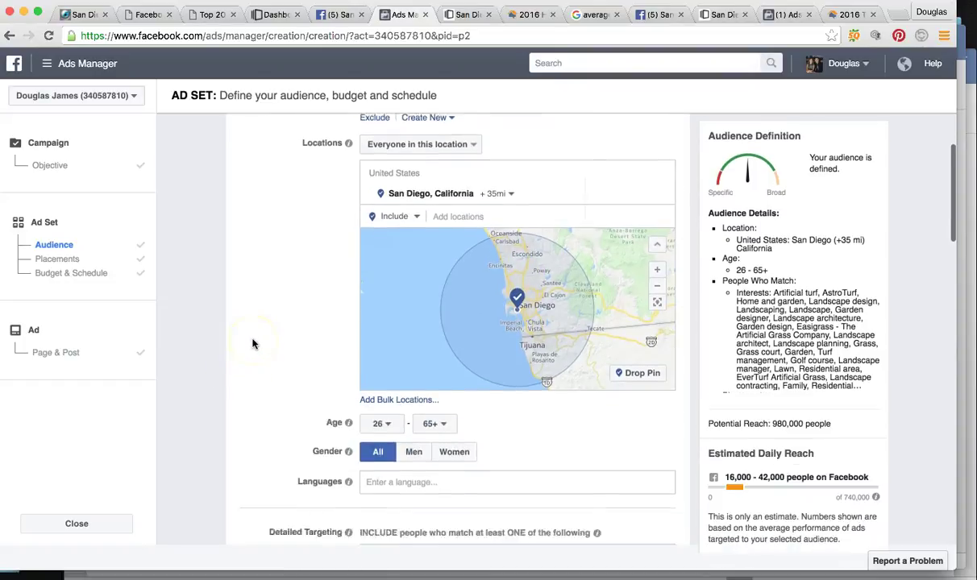
# Examine the ad set's age range, gender and detailed targeting interests alongside the location radius
pyautogui.moveTo(366, 395)
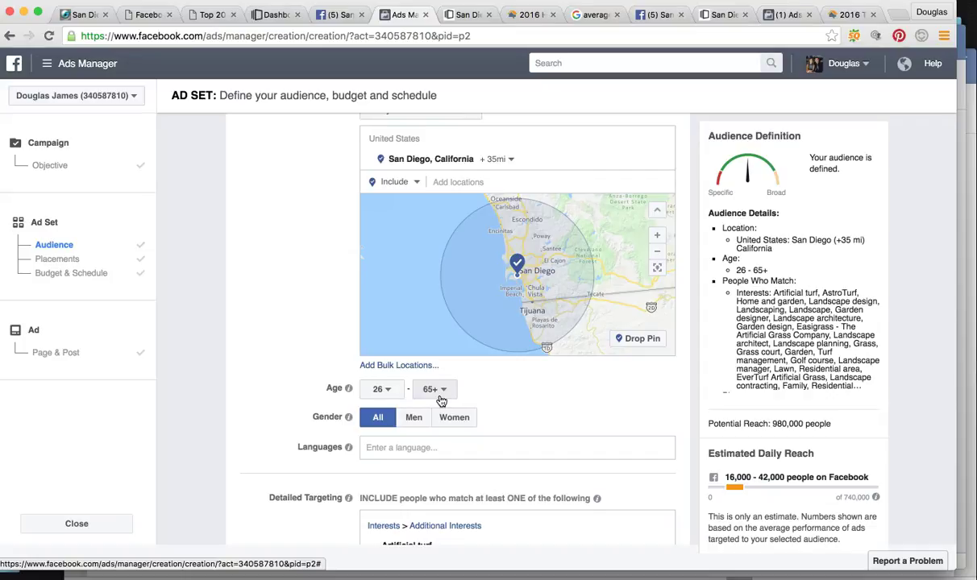
pyautogui.scroll(-5, 440, 400)
pyautogui.click(382, 316)
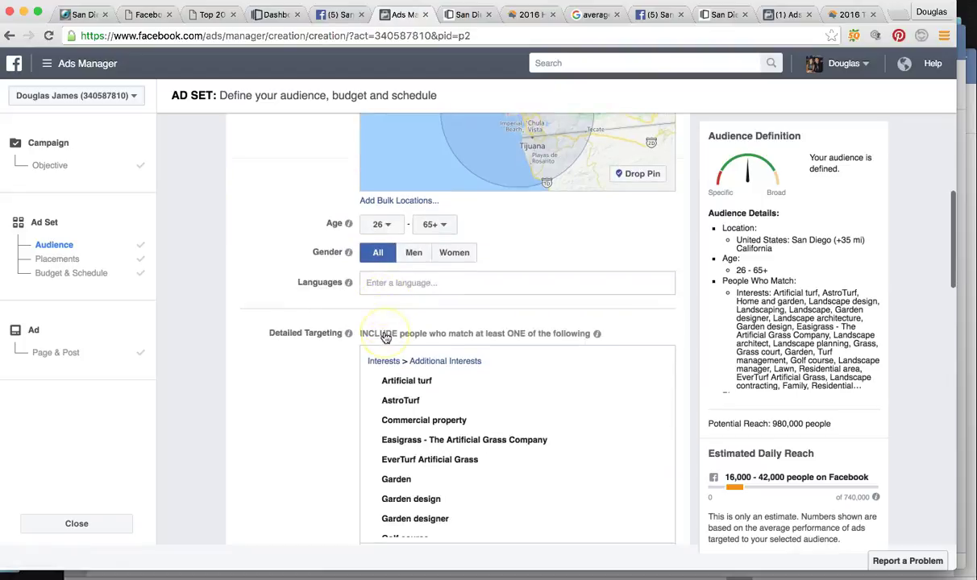
pyautogui.scroll(4, 301, 385)
pyautogui.scroll(-5, 290, 379)
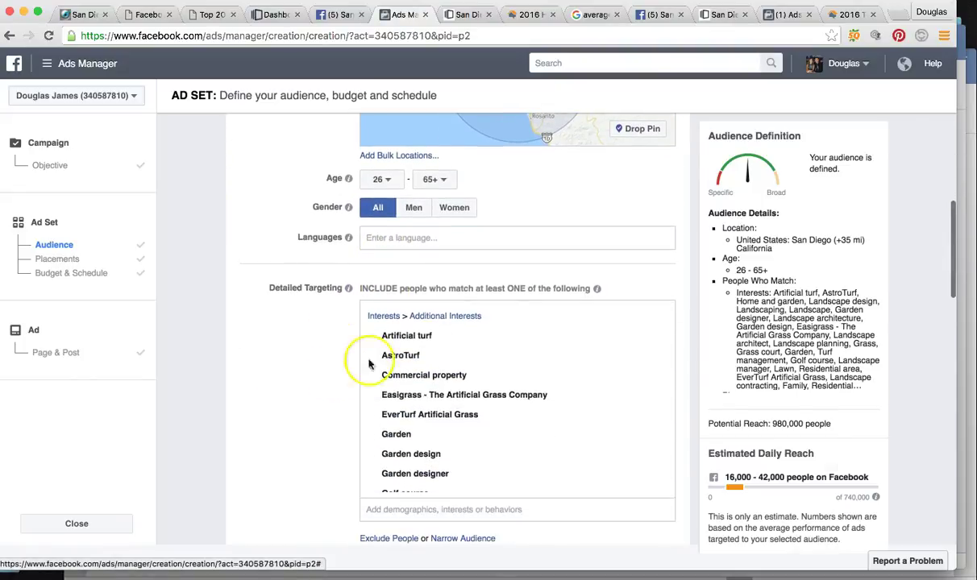
pyautogui.scroll(7, 301, 367)
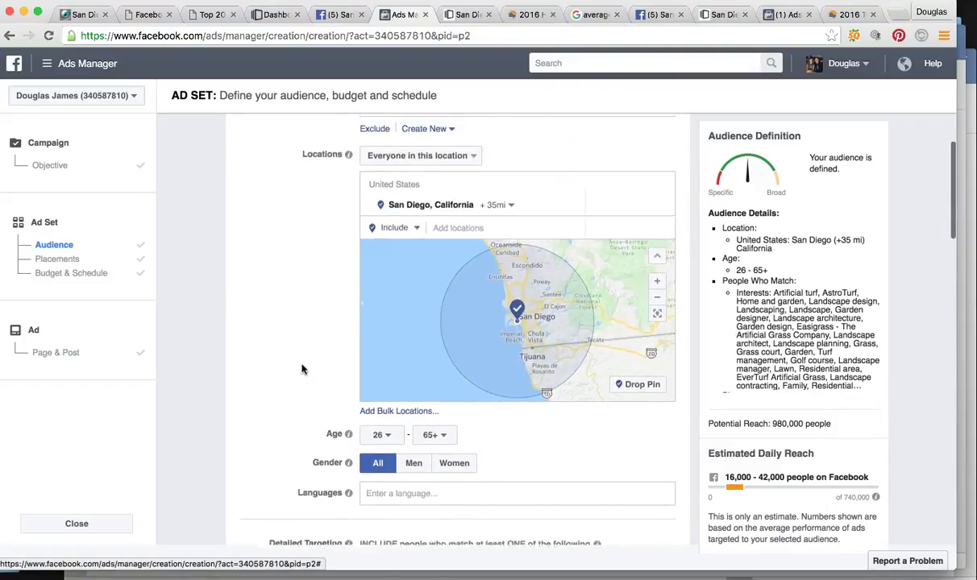
pyautogui.scroll(1, 301, 369)
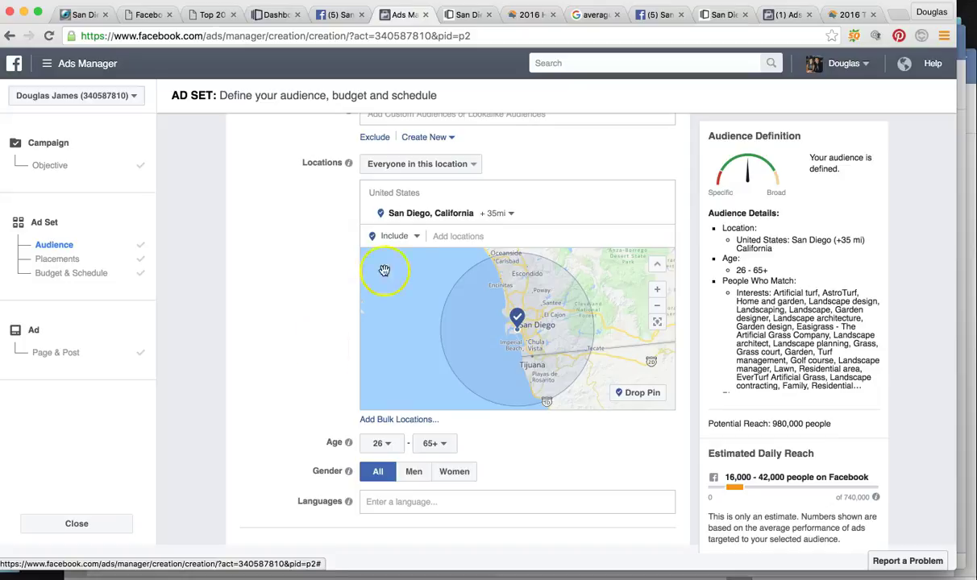
# Read through the location, age and matching interests in the ad set's audience details summary
pyautogui.scroll(2, 796, 336)
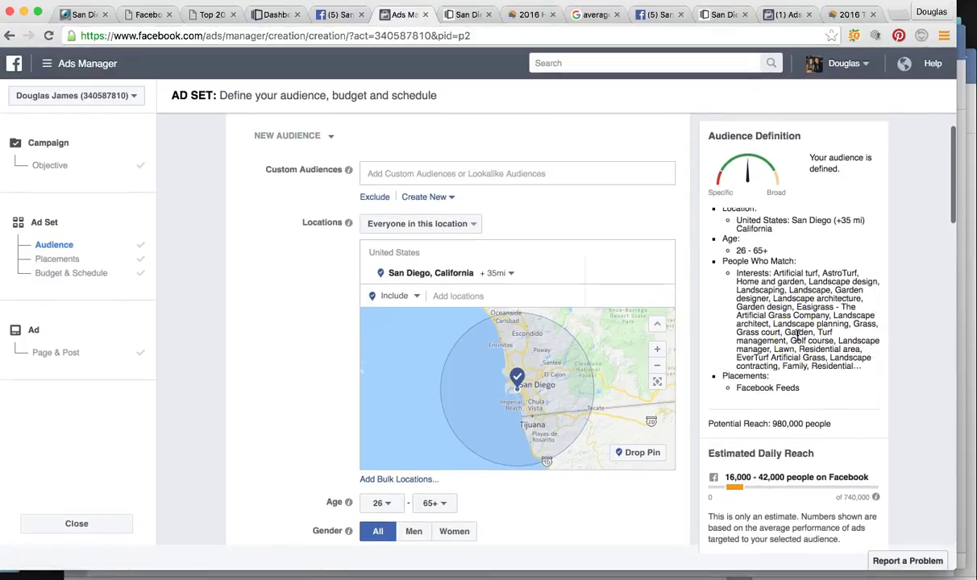
pyautogui.scroll(1, 796, 336)
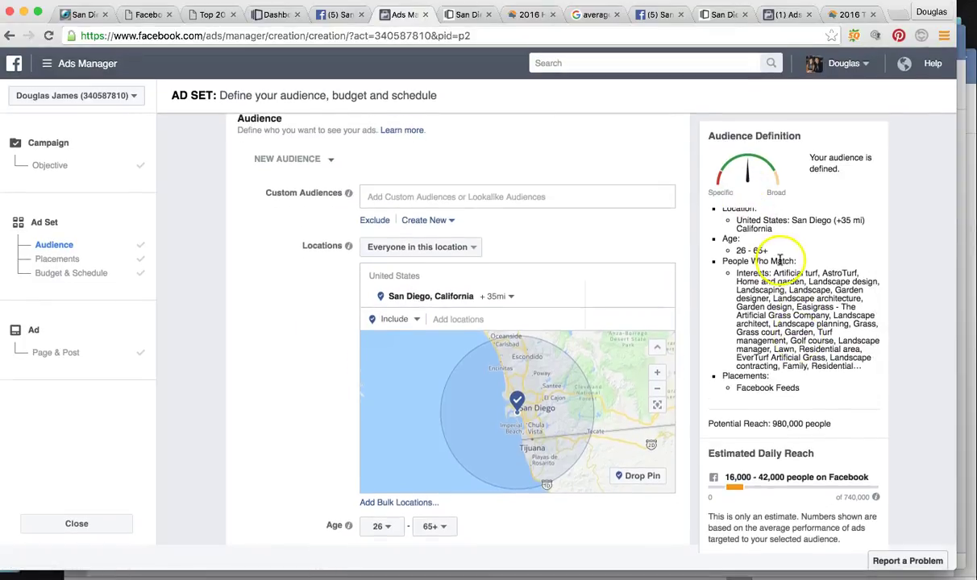
pyautogui.scroll(1, 754, 238)
pyautogui.moveTo(698, 277); pyautogui.dragTo(776, 355)
pyautogui.click(824, 357)
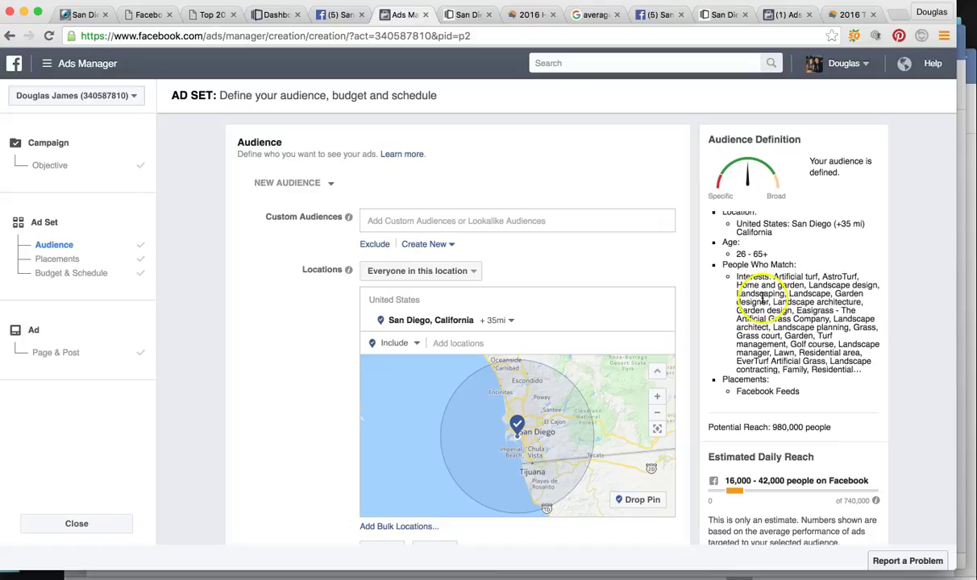
pyautogui.moveTo(738, 279); pyautogui.dragTo(760, 321)
pyautogui.click(759, 318)
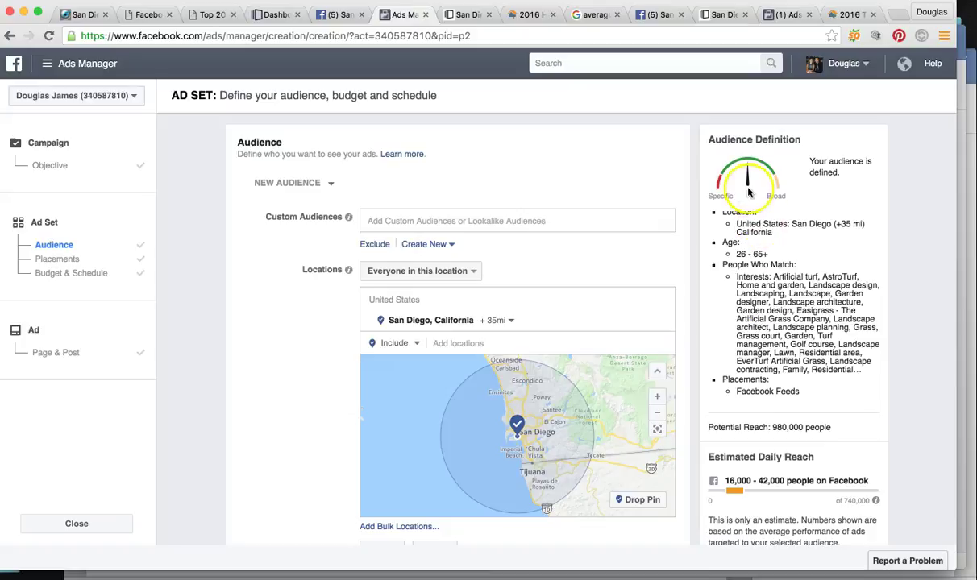
# Check the audience definition gauge and the estimated daily reach on Facebook
pyautogui.scroll(2, 762, 242)
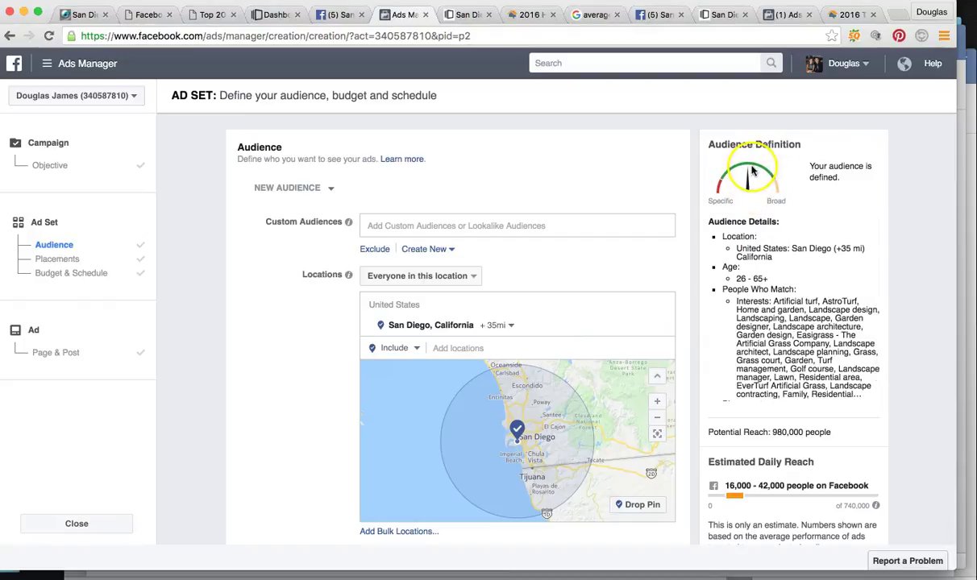
pyautogui.scroll(-4, 773, 279)
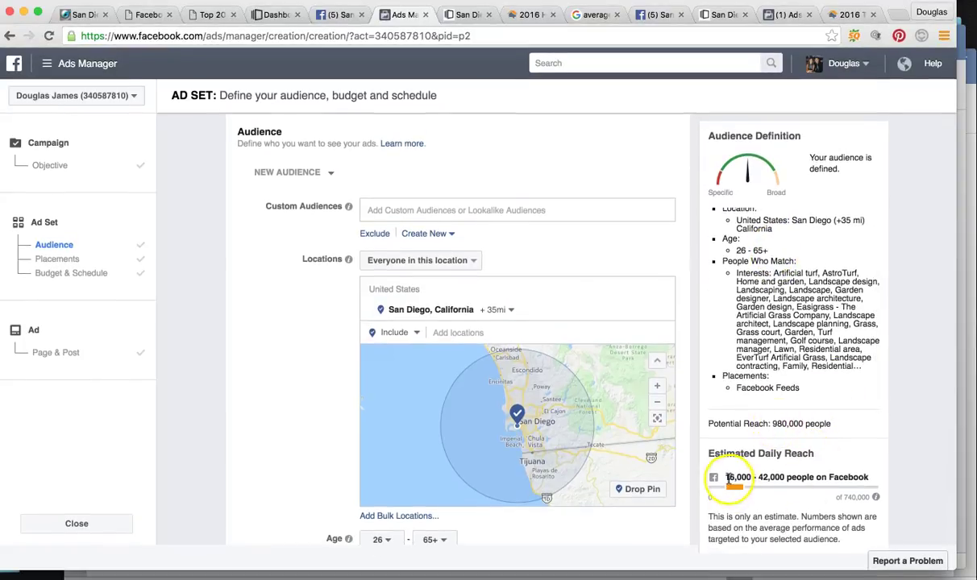
pyautogui.moveTo(729, 478); pyautogui.dragTo(753, 479)
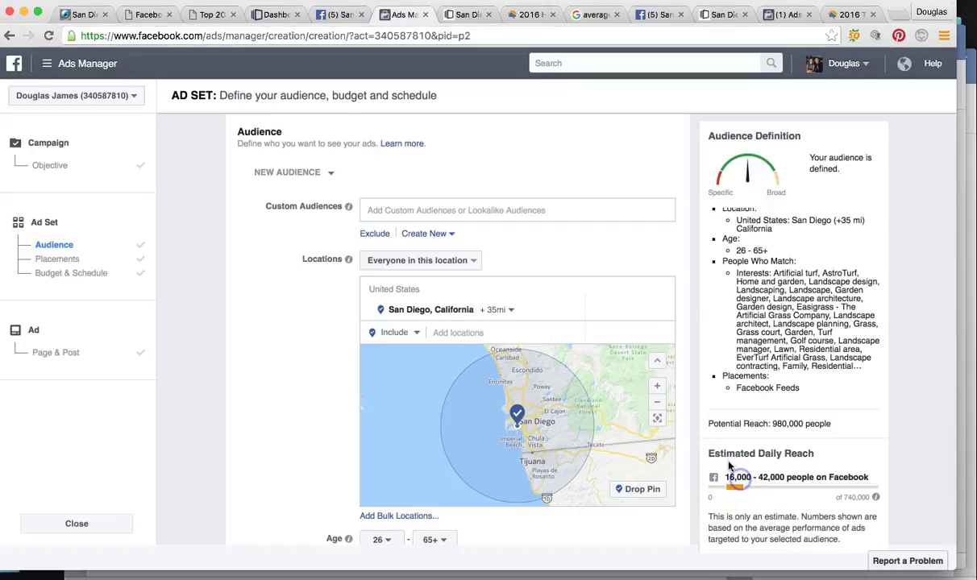
# Review the ad set's placement settings and expand the Facebook platform to inspect its Feeds and Right Column options
pyautogui.scroll(-3, 364, 401)
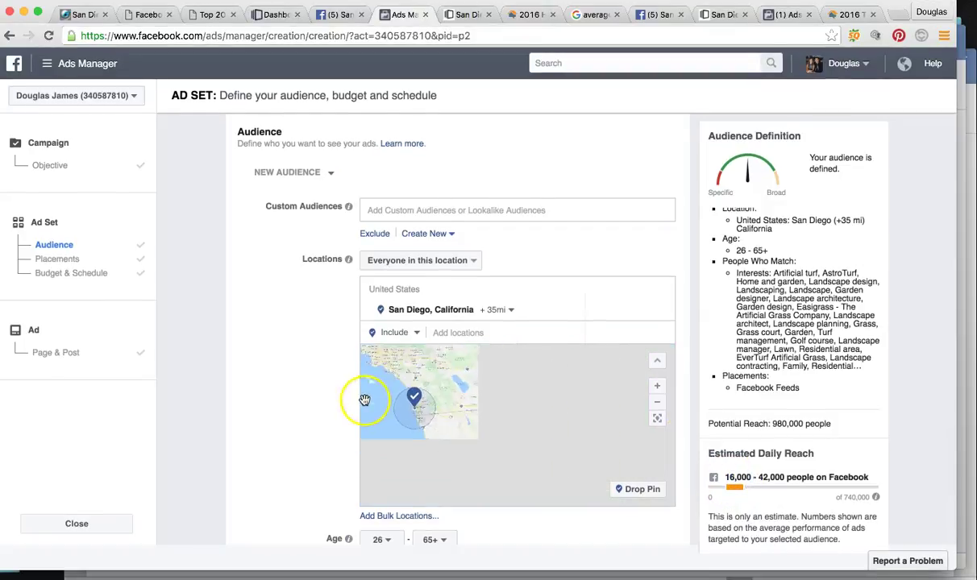
pyautogui.scroll(-5, 299, 400)
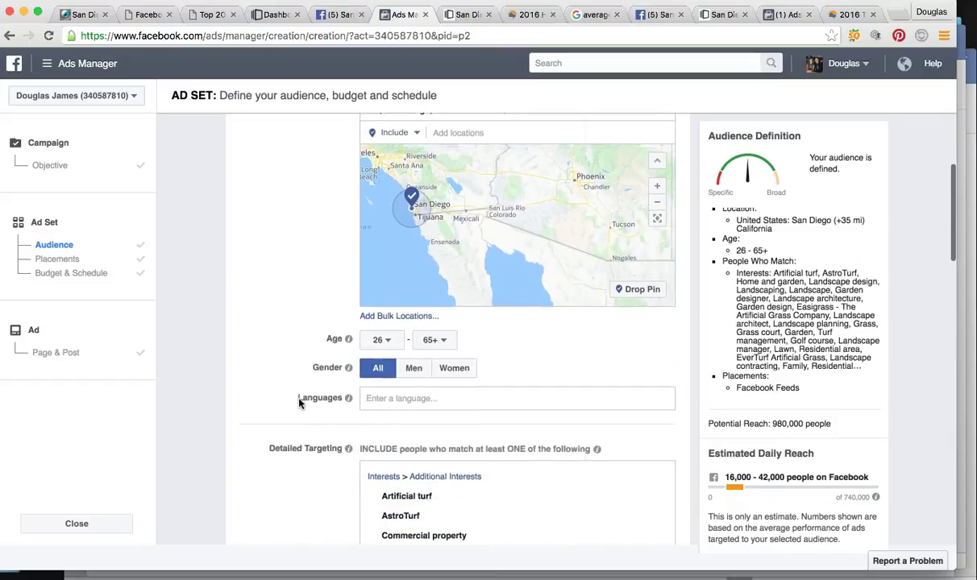
pyautogui.scroll(-8, 298, 403)
pyautogui.scroll(-5, 298, 403)
pyautogui.scroll(-3, 300, 403)
pyautogui.scroll(1, 299, 403)
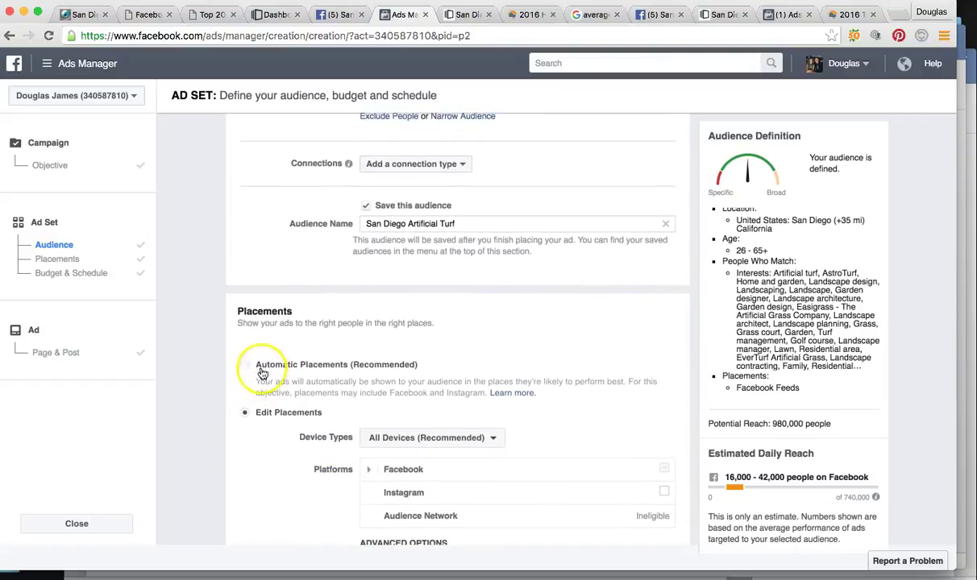
pyautogui.moveTo(414, 493)
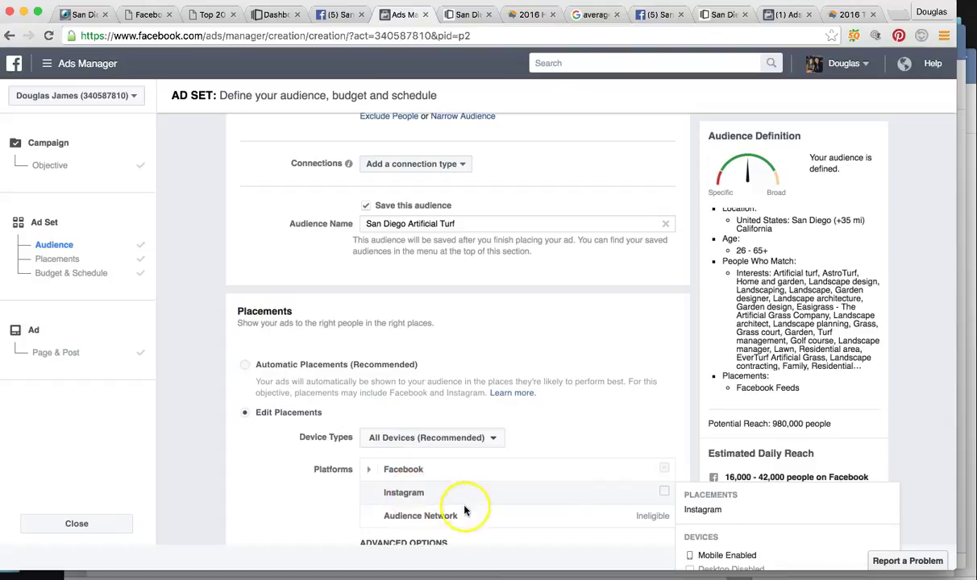
pyautogui.moveTo(443, 515)
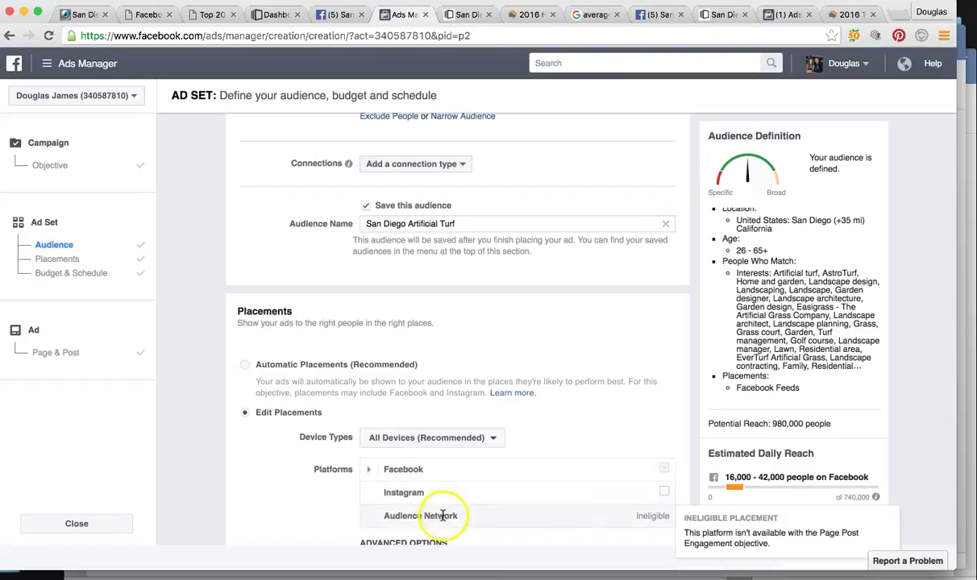
pyautogui.click(368, 469)
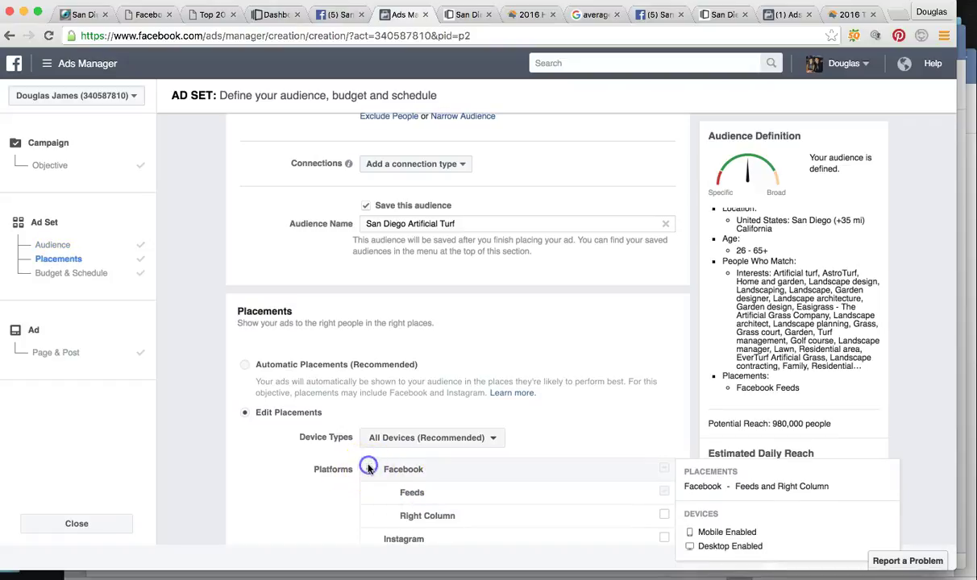
pyautogui.scroll(-1, 310, 479)
pyautogui.moveTo(409, 475)
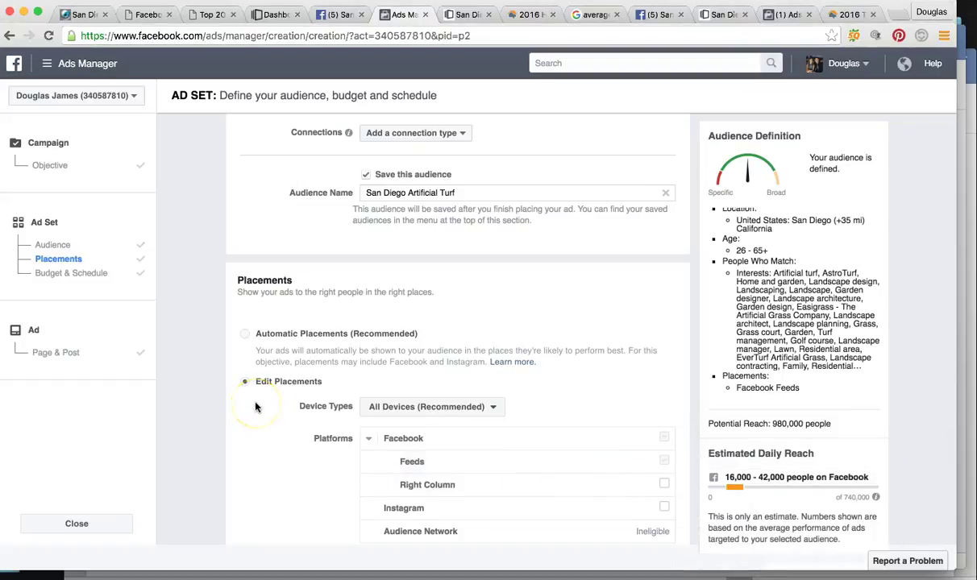
# Open the ad's Page & Post section and review the desktop feed preview of the turf post
pyautogui.click(48, 356)
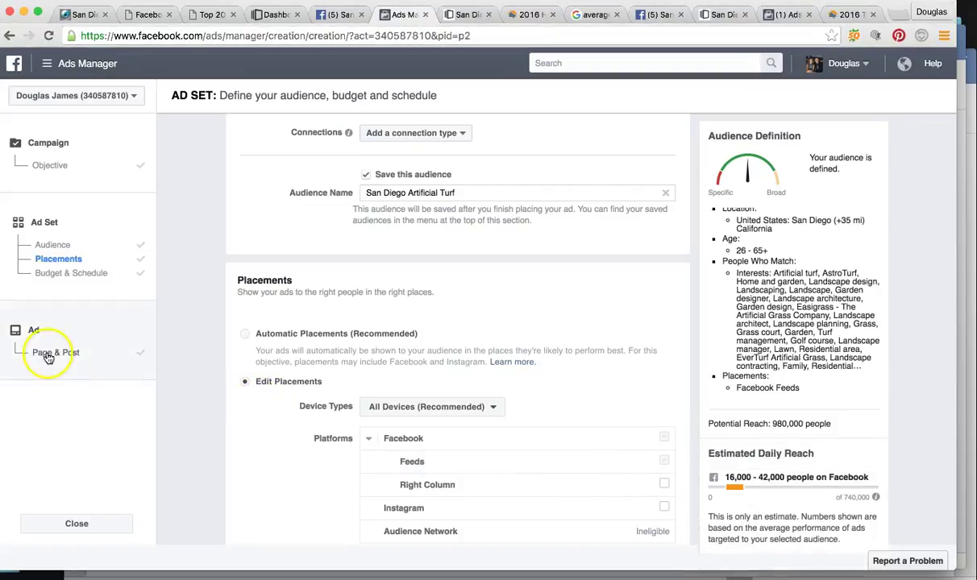
pyautogui.click(48, 356)
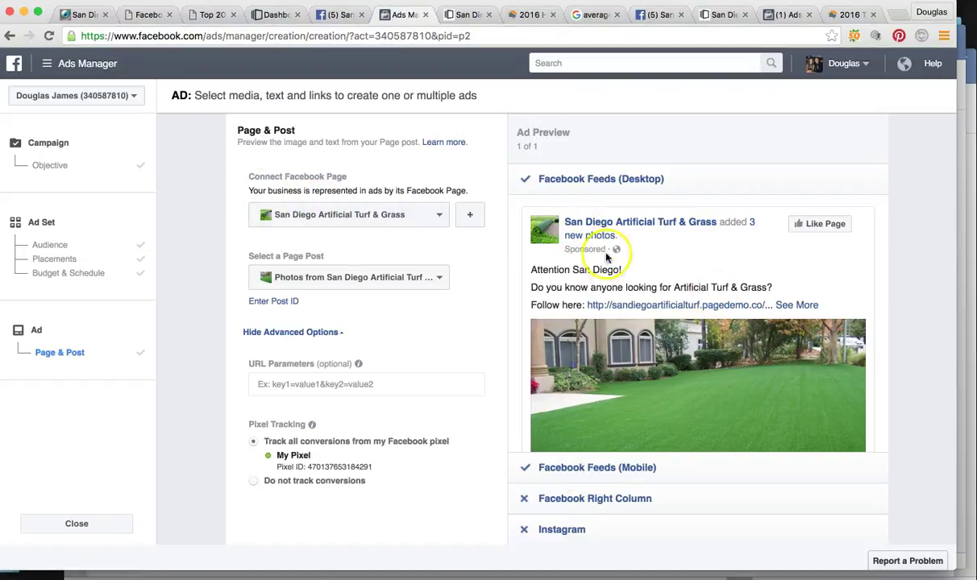
pyautogui.scroll(-1, 658, 271)
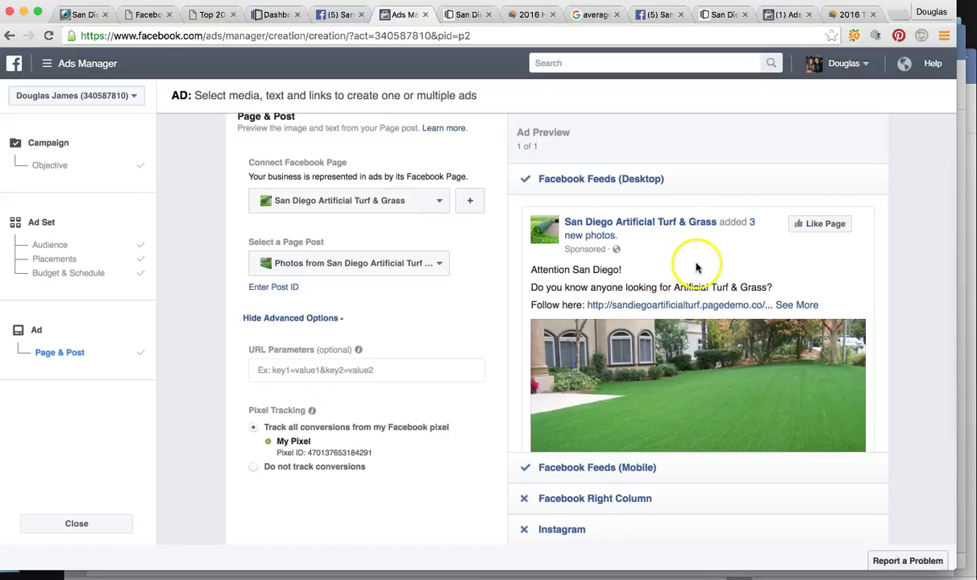
# Switch to the HVAC campaign's ad set and show the San Diego +35 mi targeting area on the map
pyautogui.click(772, 15)
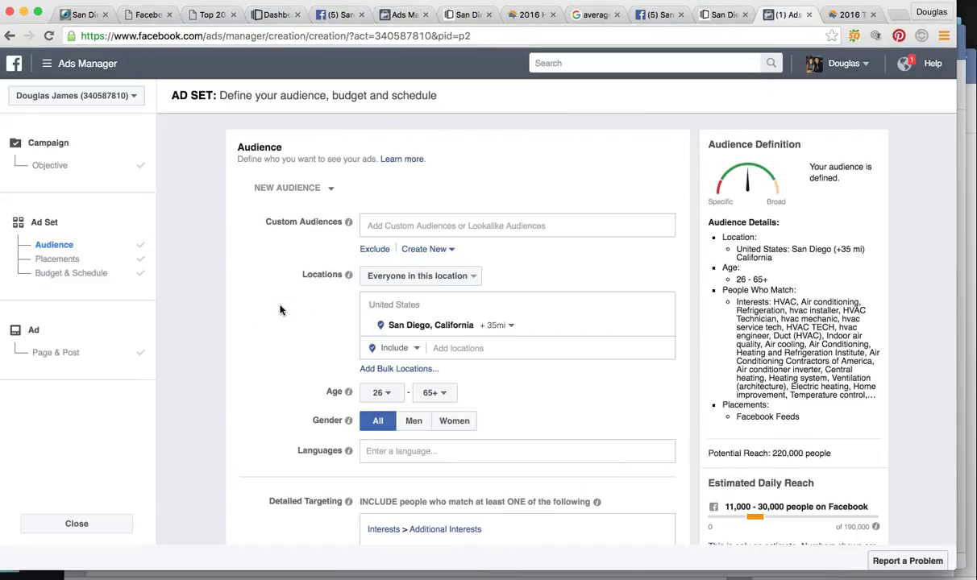
pyautogui.click(401, 16)
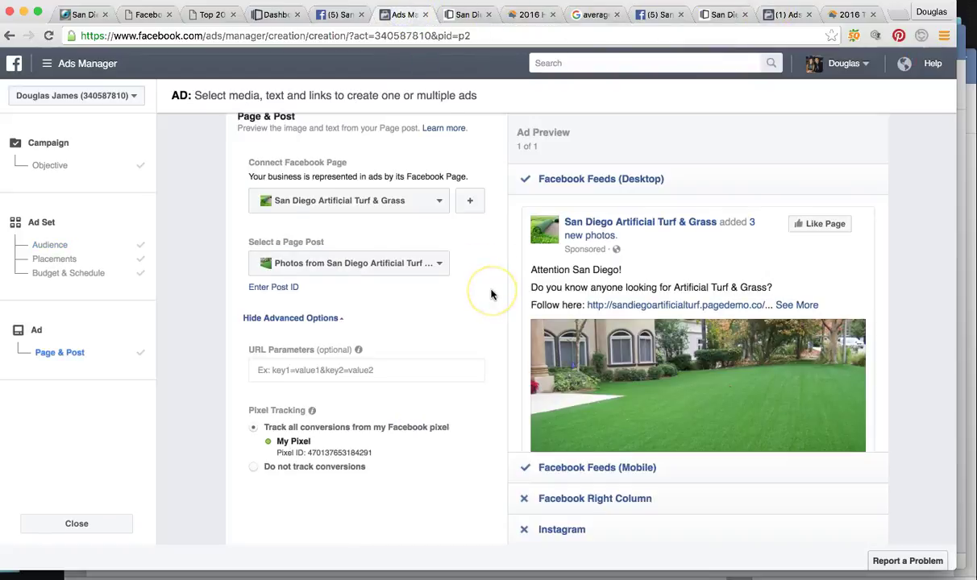
pyautogui.scroll(2, 490, 294)
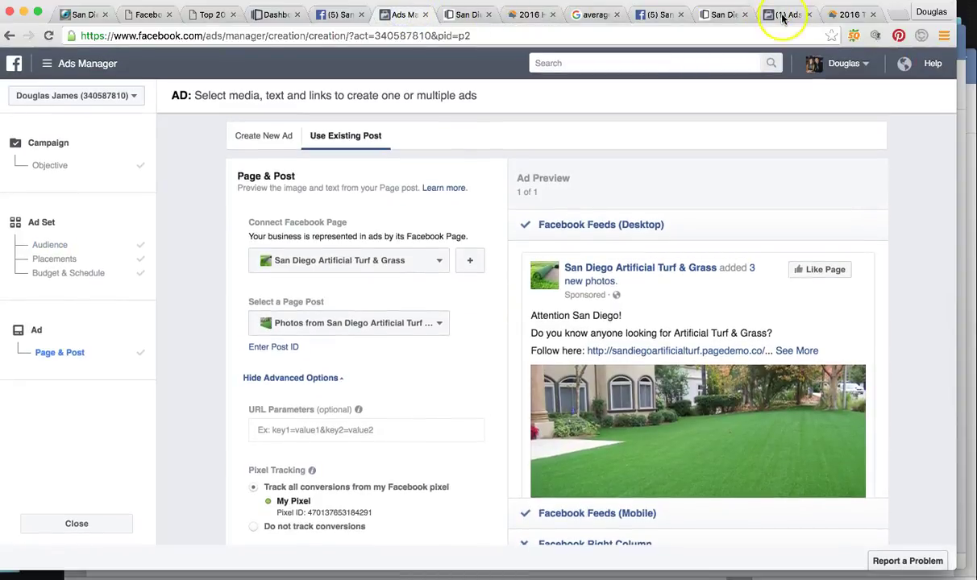
pyautogui.click(781, 15)
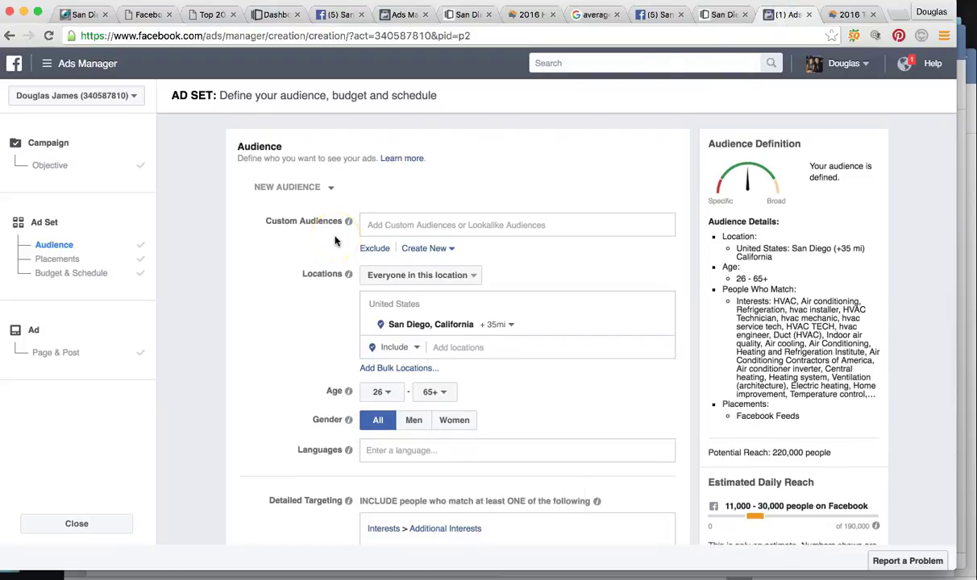
pyautogui.scroll(-3, 333, 242)
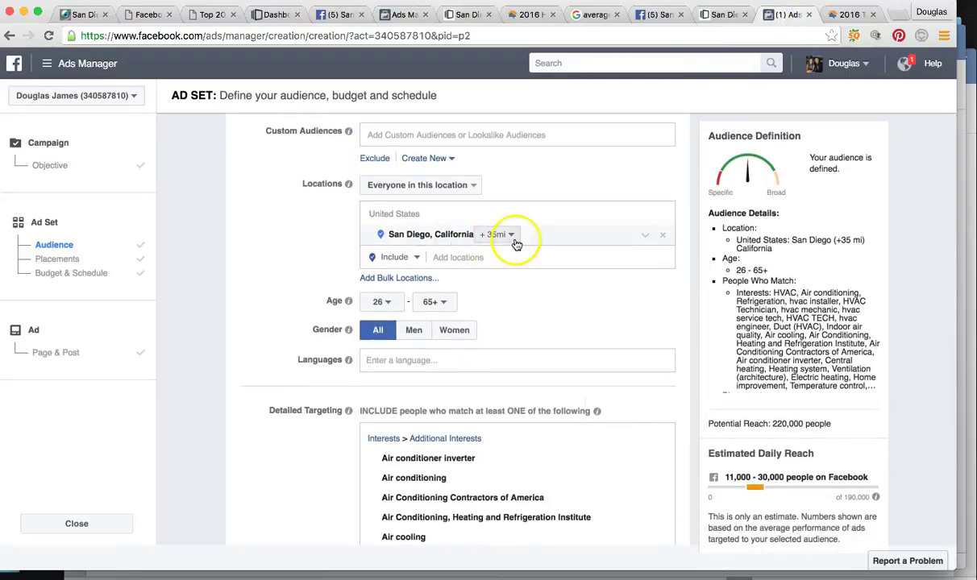
pyautogui.click(541, 233)
pyautogui.scroll(-5, 274, 266)
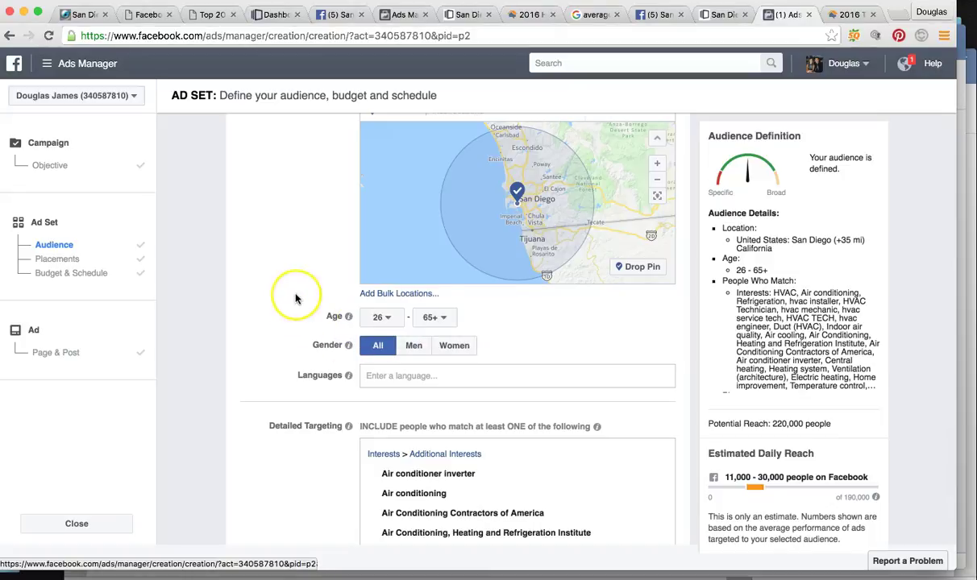
# Review the HVAC ad set's age range, gender and matching interests in the detailed targeting and audience details
pyautogui.scroll(-2, 295, 298)
pyautogui.scroll(-2, 296, 298)
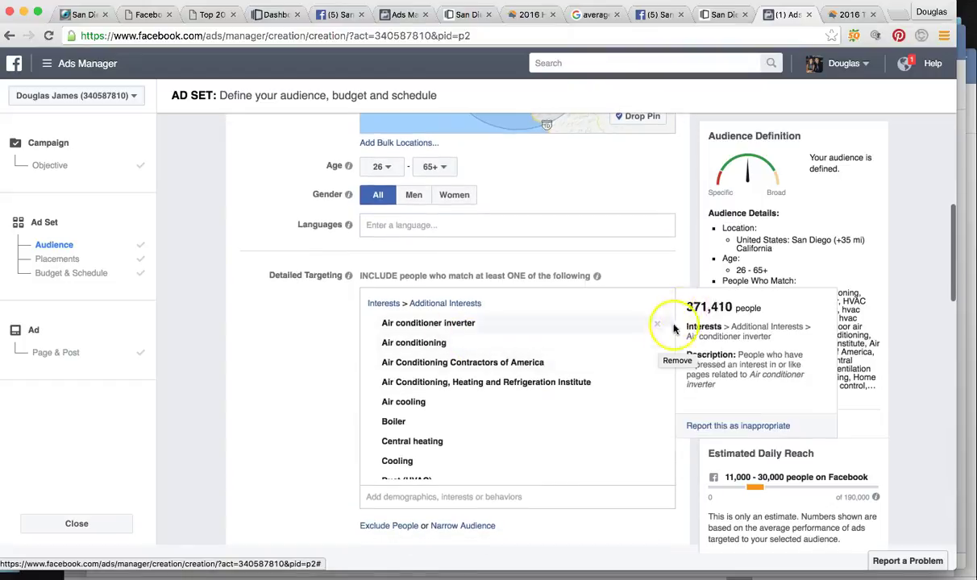
pyautogui.scroll(5, 767, 297)
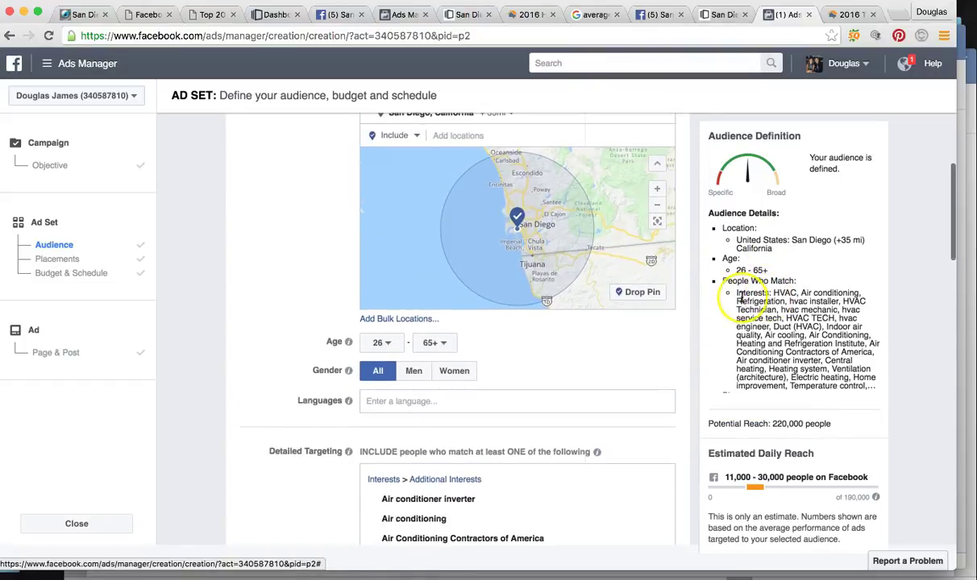
pyautogui.scroll(-1, 736, 291)
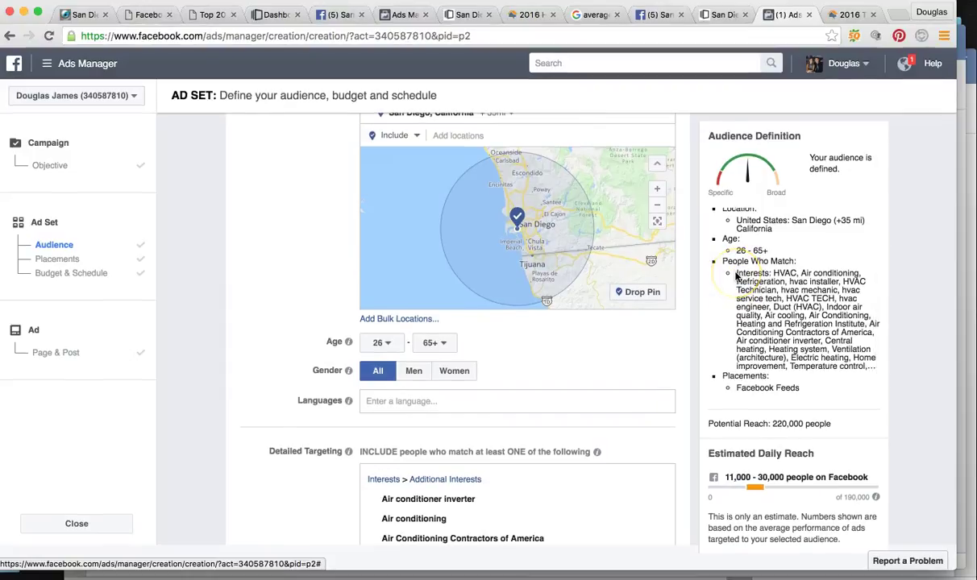
pyautogui.moveTo(736, 275); pyautogui.dragTo(826, 345)
pyautogui.click(794, 286)
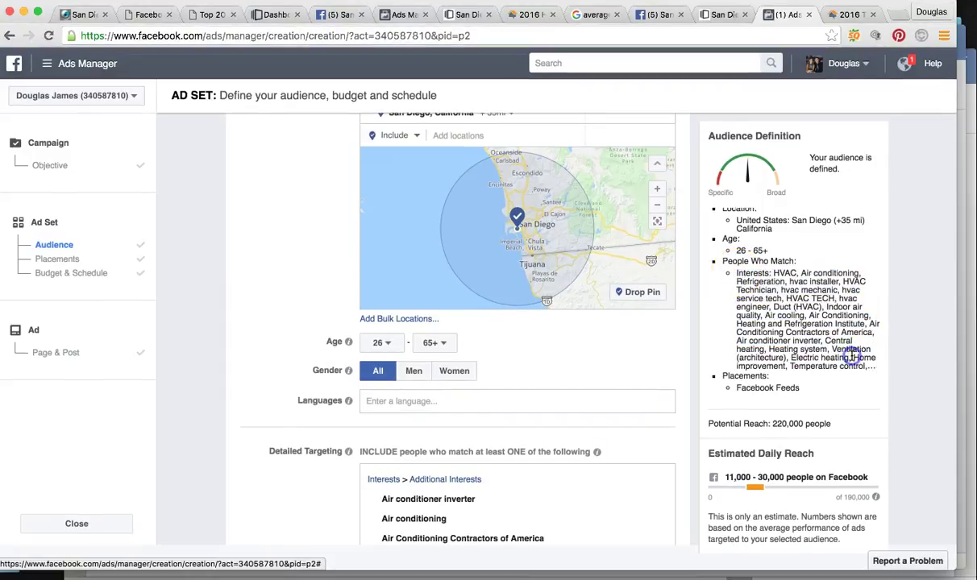
# Check the HVAC audience definition gauge, the potential reach and the estimated daily reach on Facebook
pyautogui.scroll(2, 794, 285)
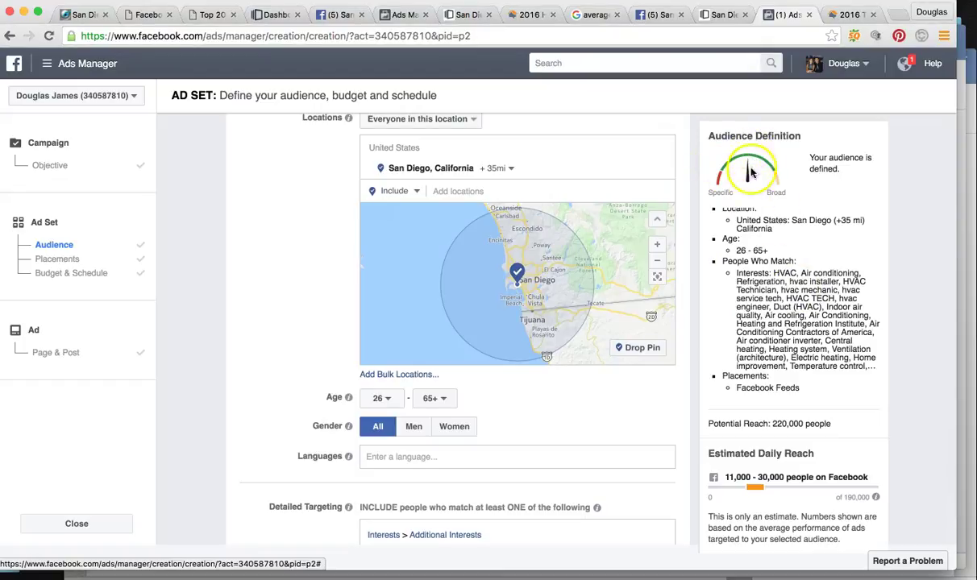
pyautogui.moveTo(769, 424); pyautogui.dragTo(828, 422)
pyautogui.click(831, 423)
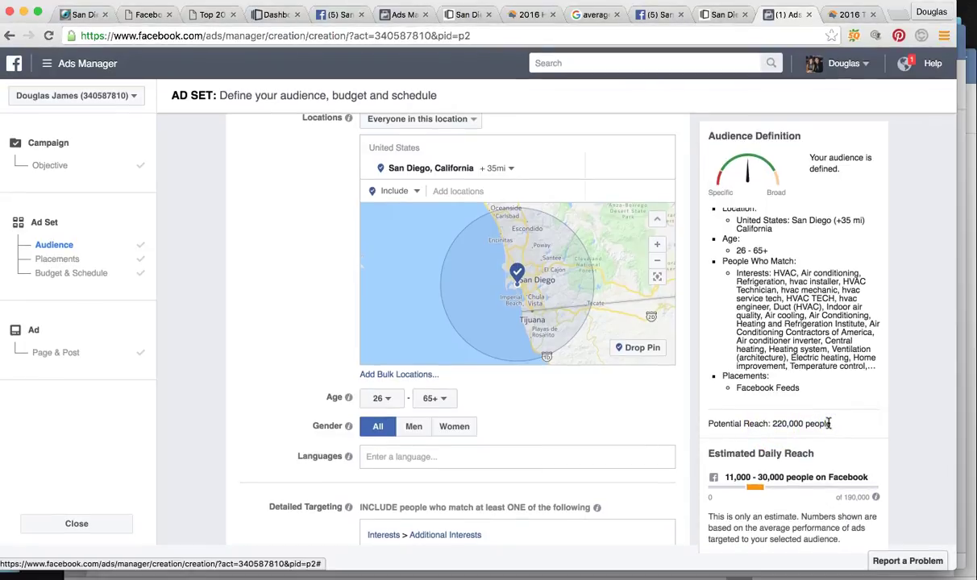
pyautogui.moveTo(726, 477); pyautogui.dragTo(736, 477)
pyautogui.scroll(1, 775, 359)
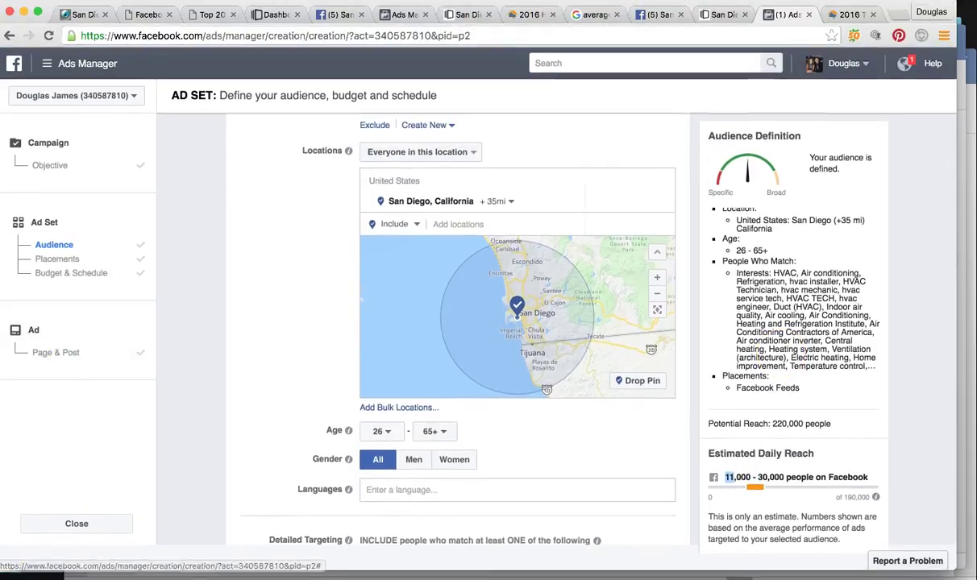
# Look through the HVAC ad set's detailed targeting list, connections and saved audience name down to its placements
pyautogui.scroll(-5, 678, 414)
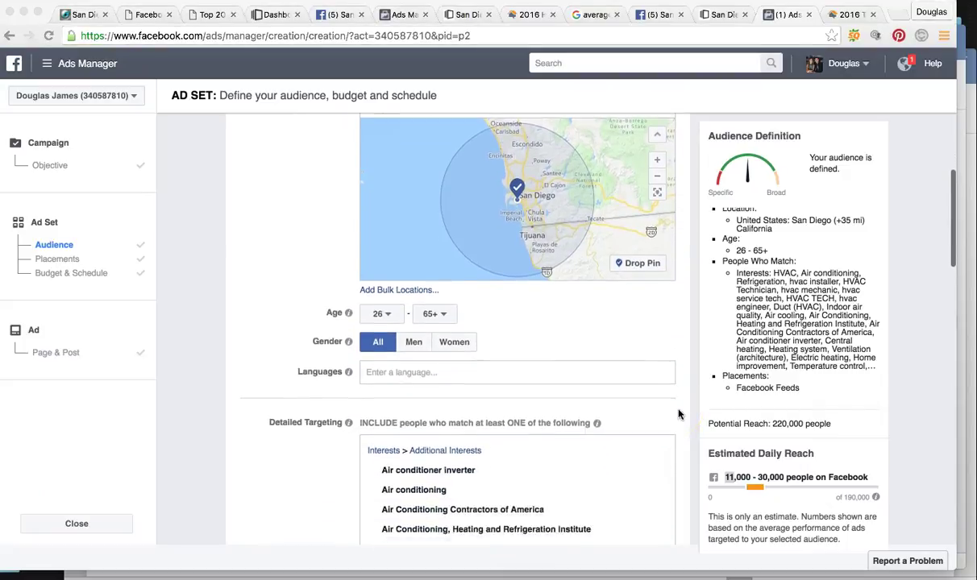
pyautogui.scroll(-3, 695, 408)
pyautogui.scroll(-2, 485, 393)
pyautogui.scroll(2, 485, 393)
pyautogui.scroll(-5, 277, 399)
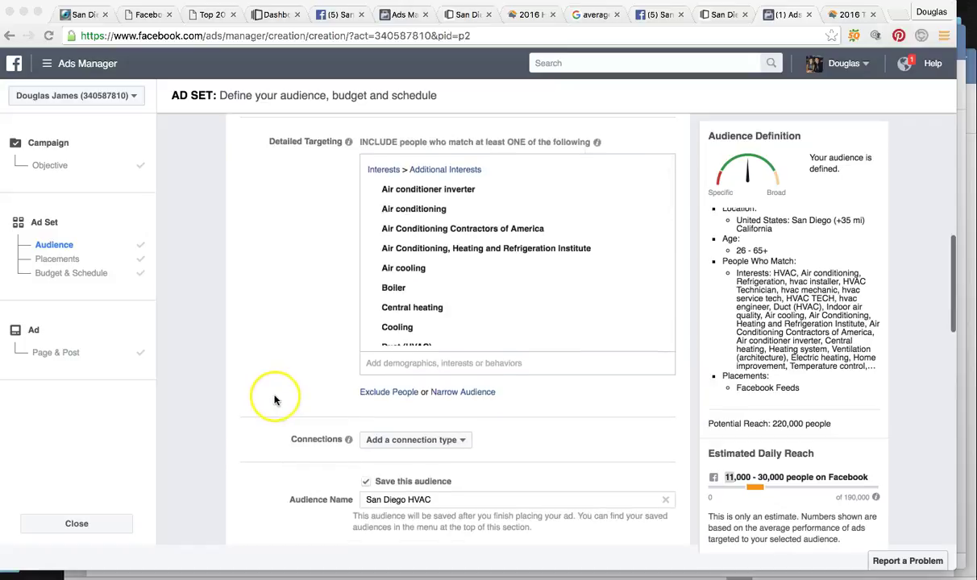
pyautogui.scroll(-5, 274, 399)
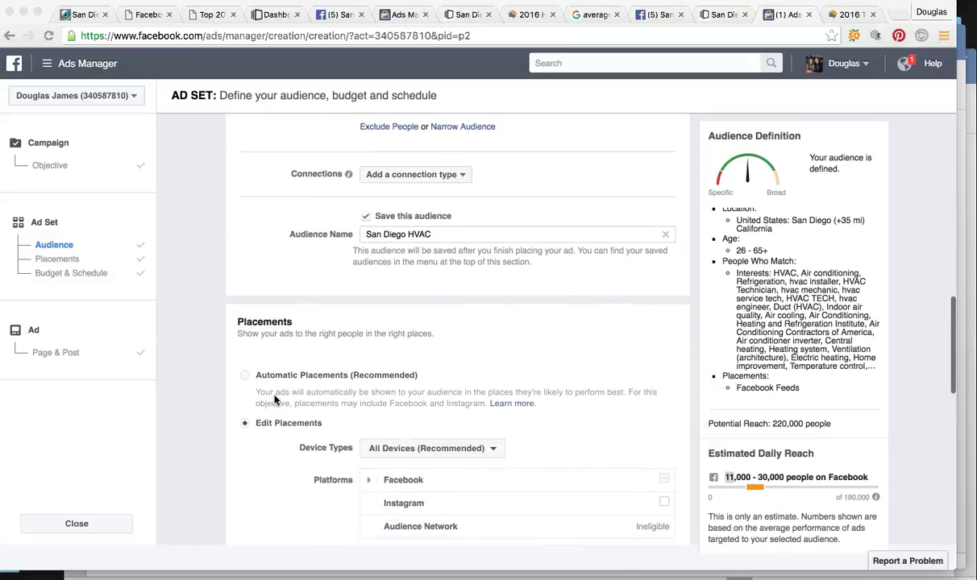
# Expand the Facebook platform in the HVAC ad set's placements and inspect its Feeds and Right Column options
pyautogui.moveTo(329, 479)
pyautogui.click(368, 481)
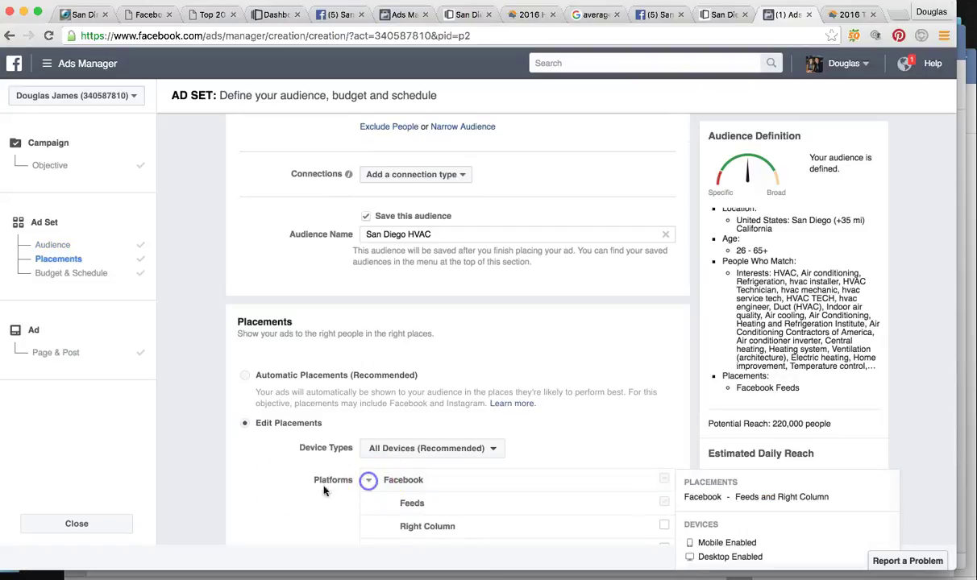
pyautogui.scroll(-1, 282, 485)
pyautogui.scroll(-1, 282, 488)
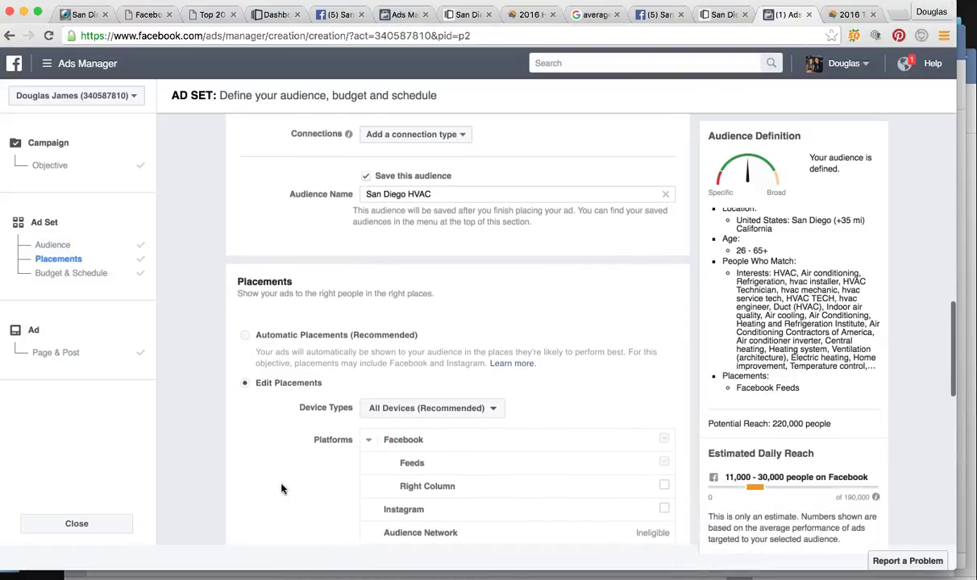
pyautogui.moveTo(608, 518)
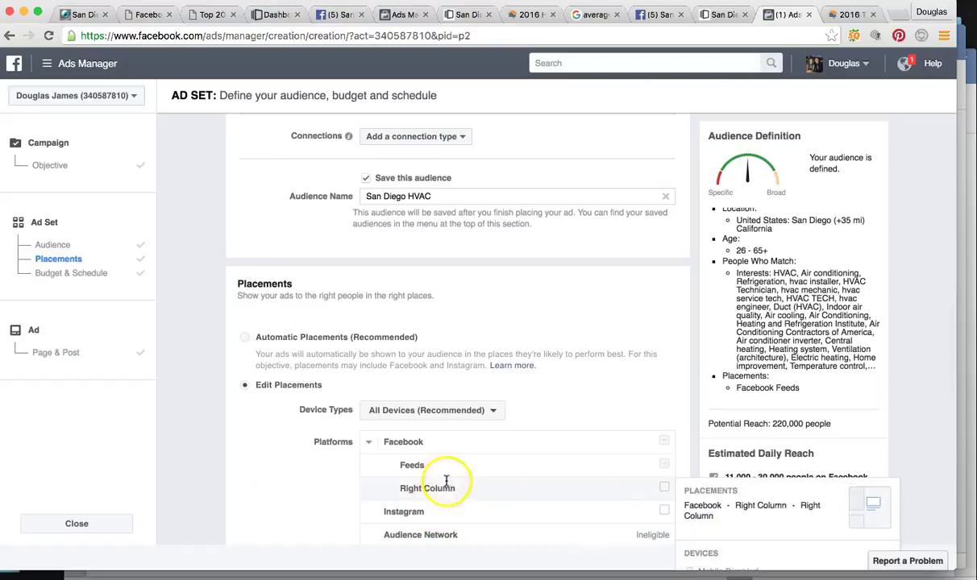
pyautogui.moveTo(390, 443)
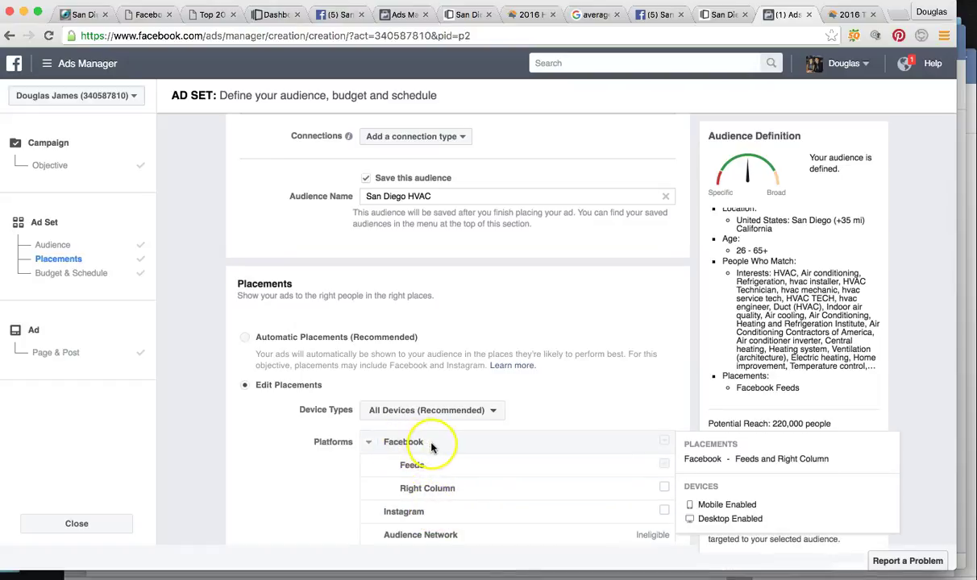
pyautogui.moveTo(531, 499)
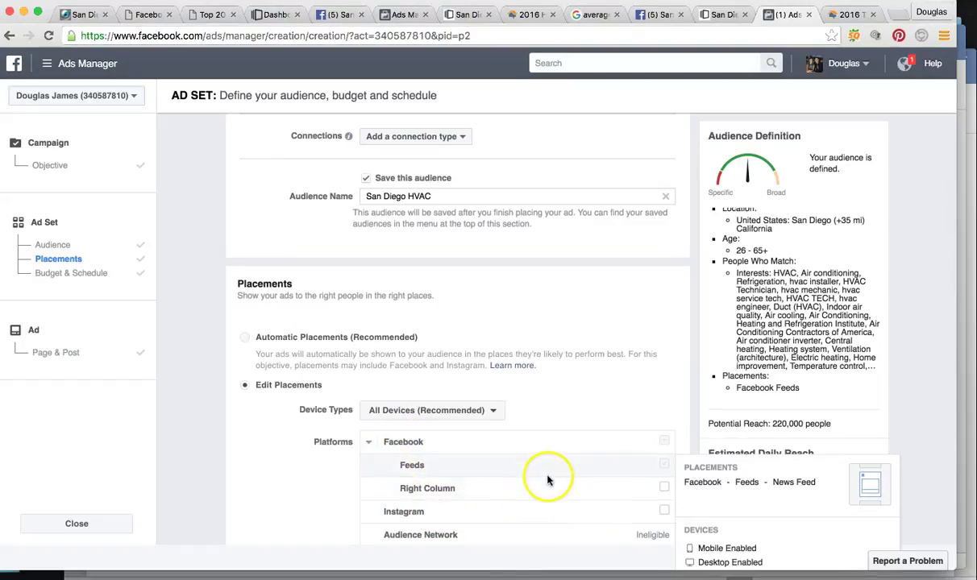
pyautogui.moveTo(417, 513)
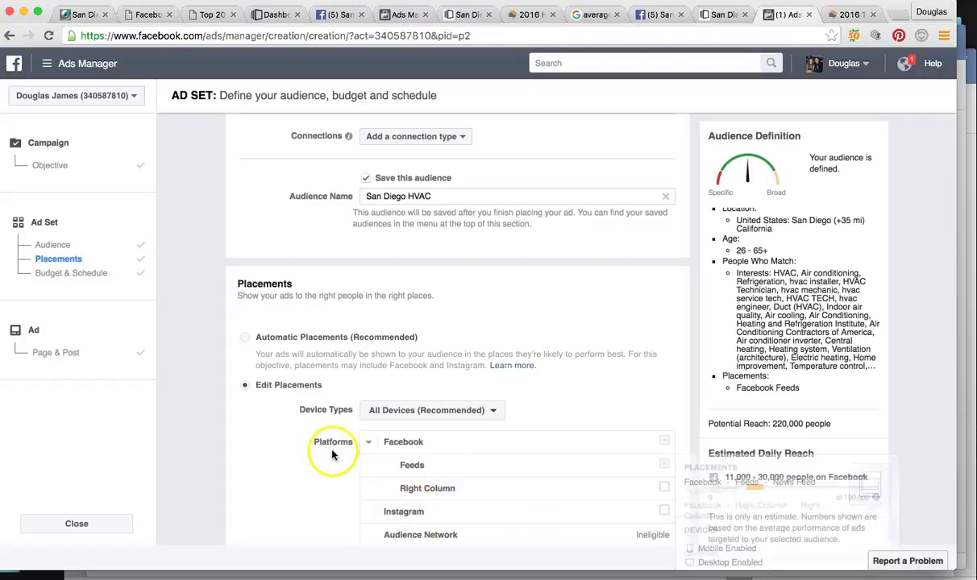
# Open the HVAC ad's Page & Post section and review the desktop feed preview of its post
pyautogui.click(46, 354)
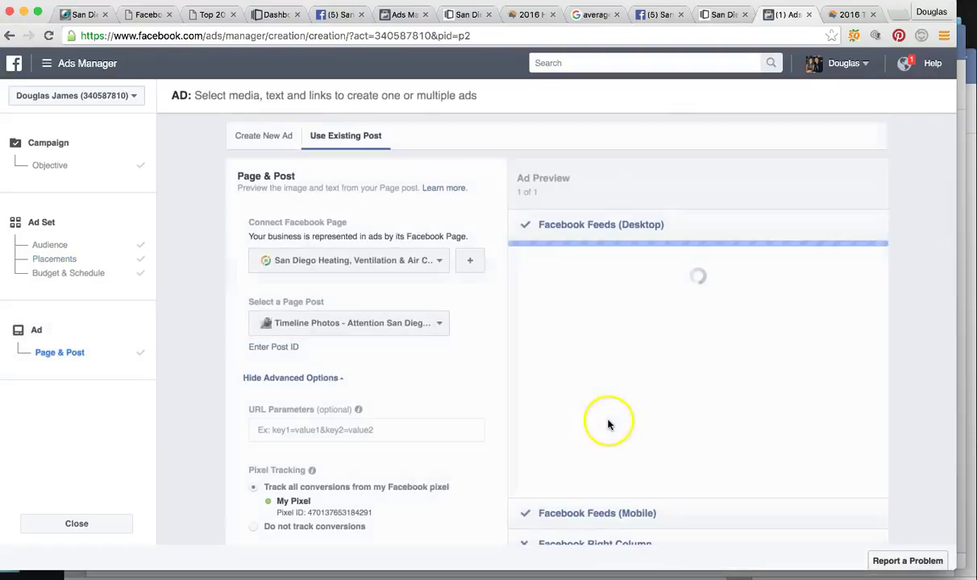
pyautogui.scroll(-1, 610, 420)
pyautogui.scroll(1, 476, 414)
pyautogui.scroll(-1, 475, 416)
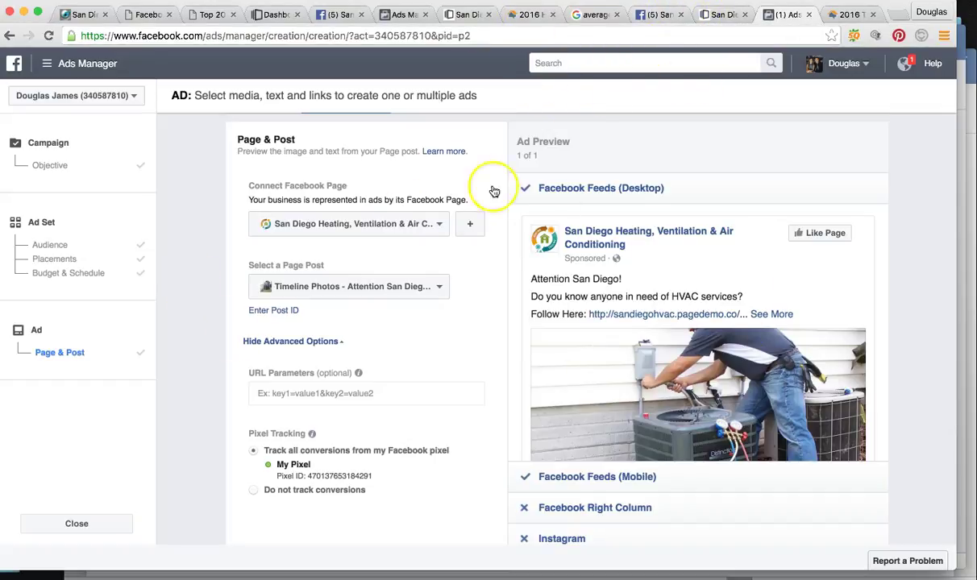
# Compare the San Diego Artificial Turf & Grass Facebook page with the San Diego Heating, Ventilation & Air Conditioning page
pyautogui.click(659, 16)
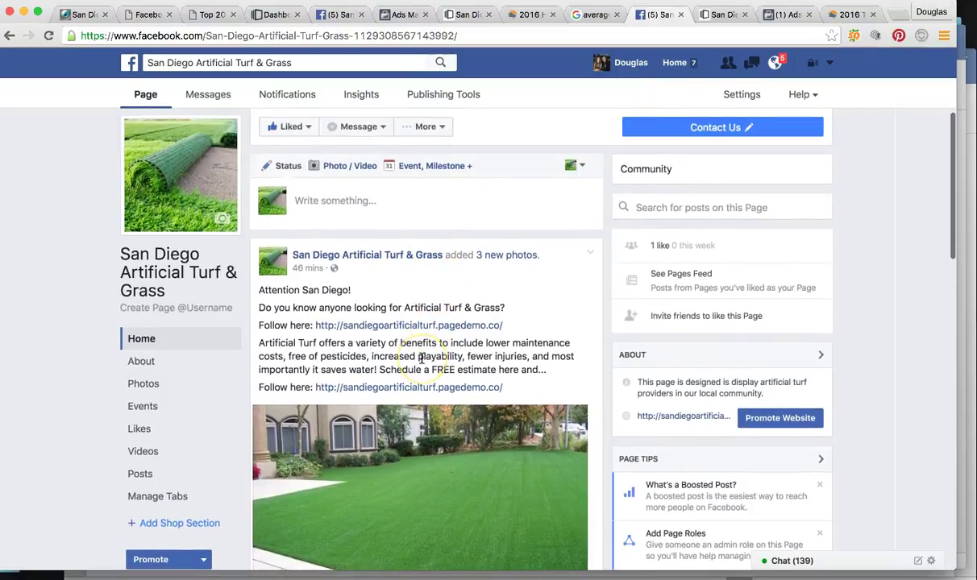
pyautogui.click(425, 354)
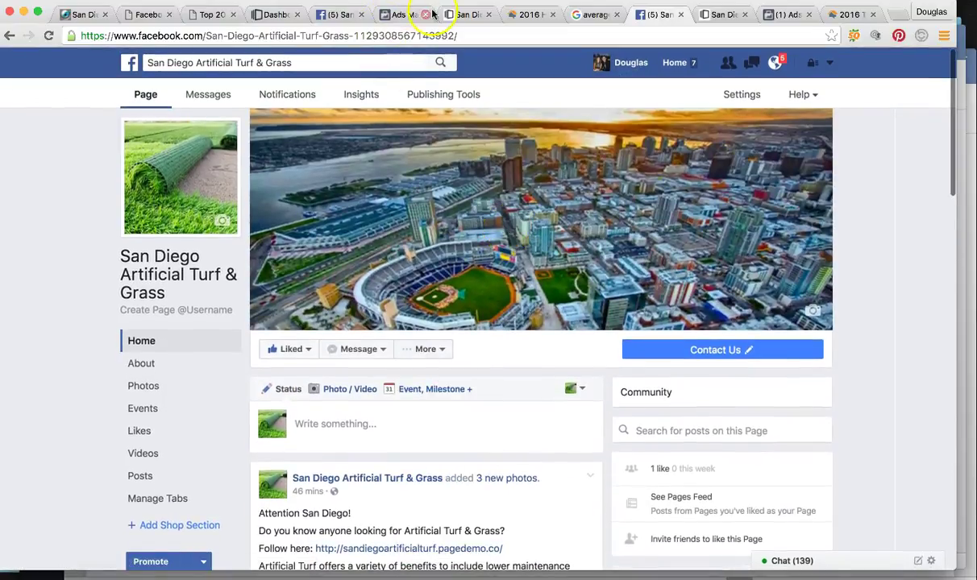
pyautogui.click(328, 17)
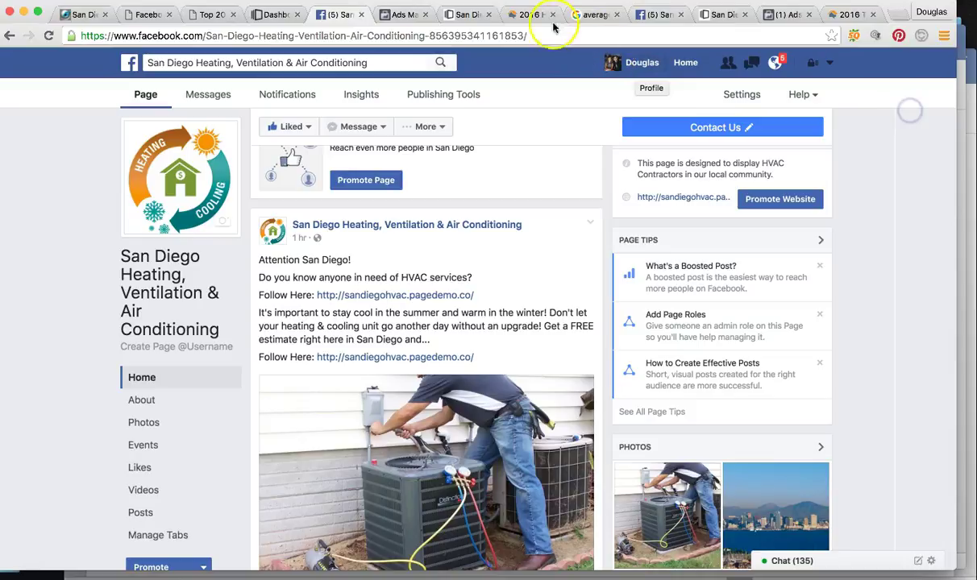
# Open HomeAdvisor's Heating & Cooling Cost Guides and examine the average cost of repairing an AC unit
pyautogui.click(525, 16)
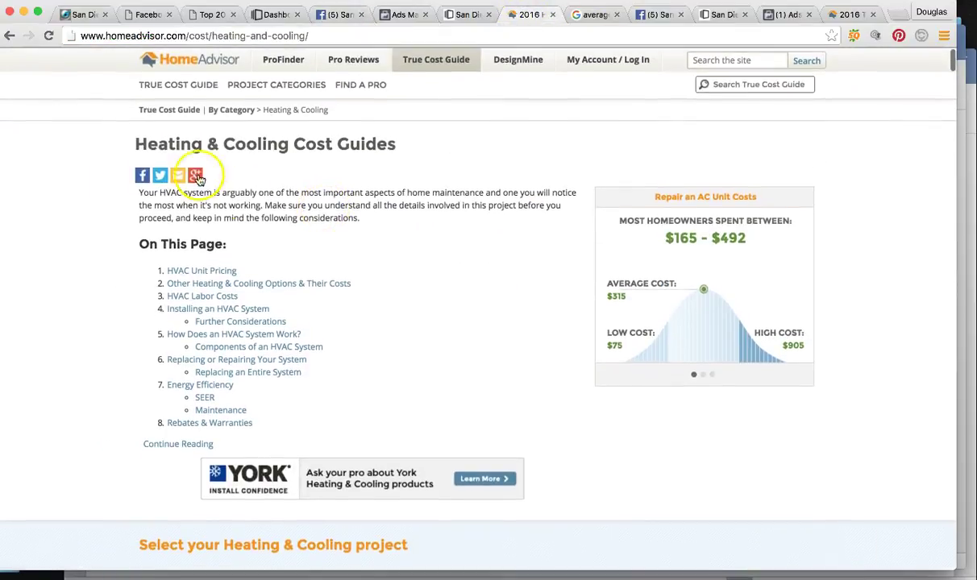
pyautogui.moveTo(133, 146); pyautogui.dragTo(381, 146)
pyautogui.click(213, 255)
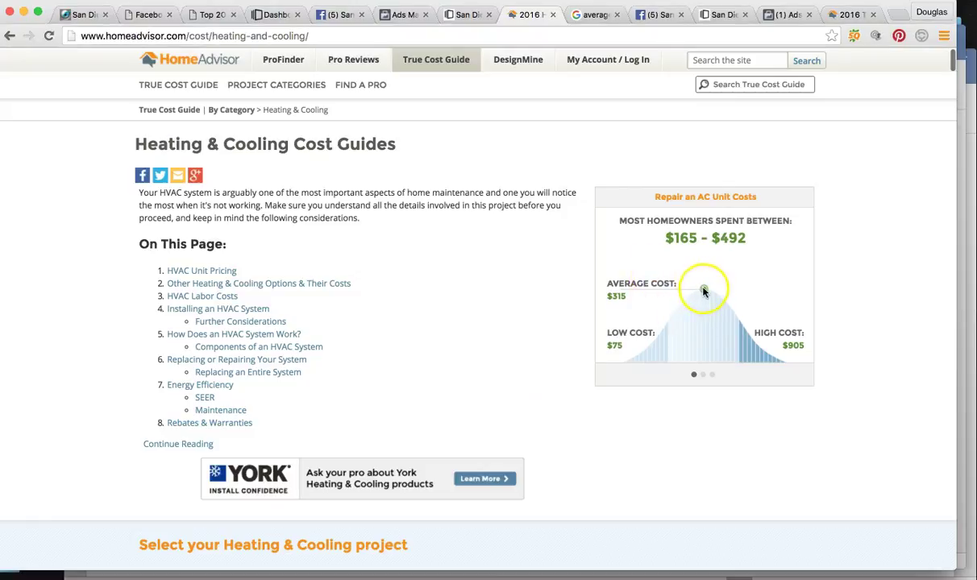
pyautogui.moveTo(593, 299); pyautogui.dragTo(642, 296)
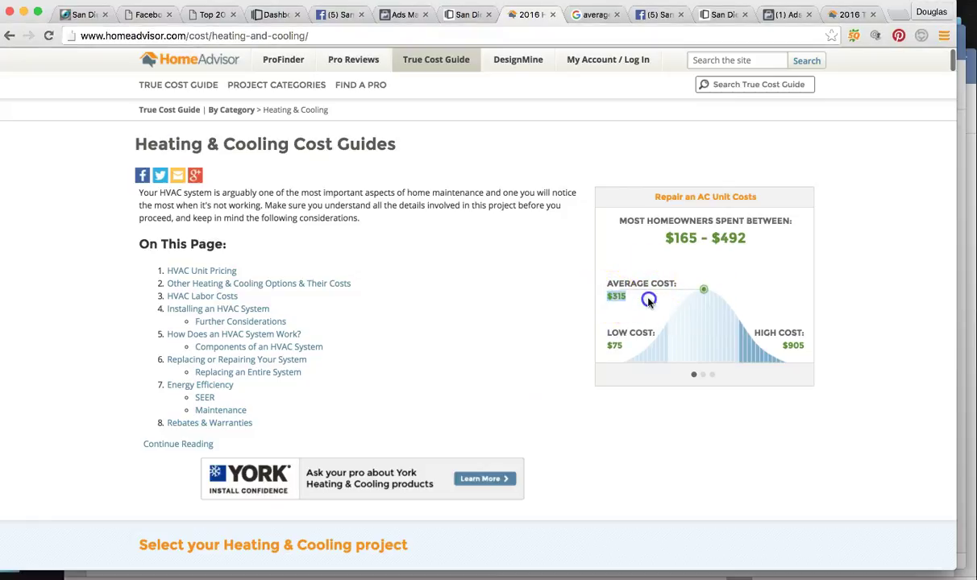
pyautogui.moveTo(628, 269); pyautogui.dragTo(729, 289)
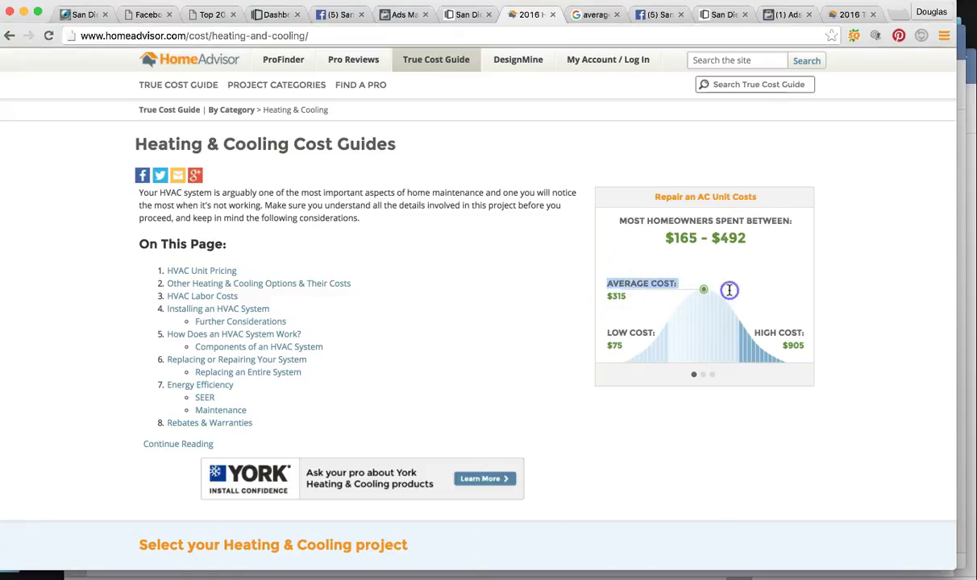
pyautogui.click(702, 236)
pyautogui.scroll(1, 636, 302)
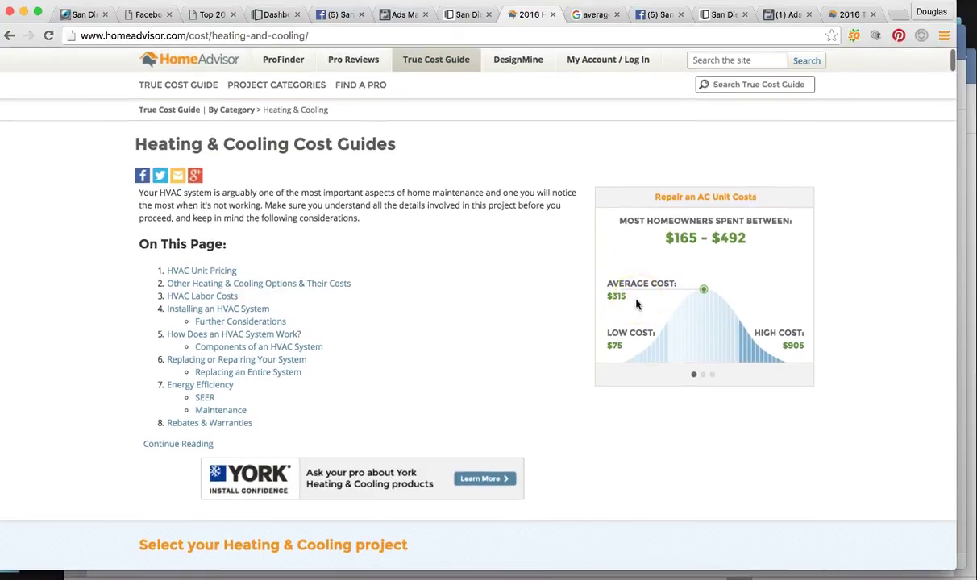
# Read the average HVAC replacement costs in the Google results, then return to the HomeAdvisor cost guide
pyautogui.click(586, 16)
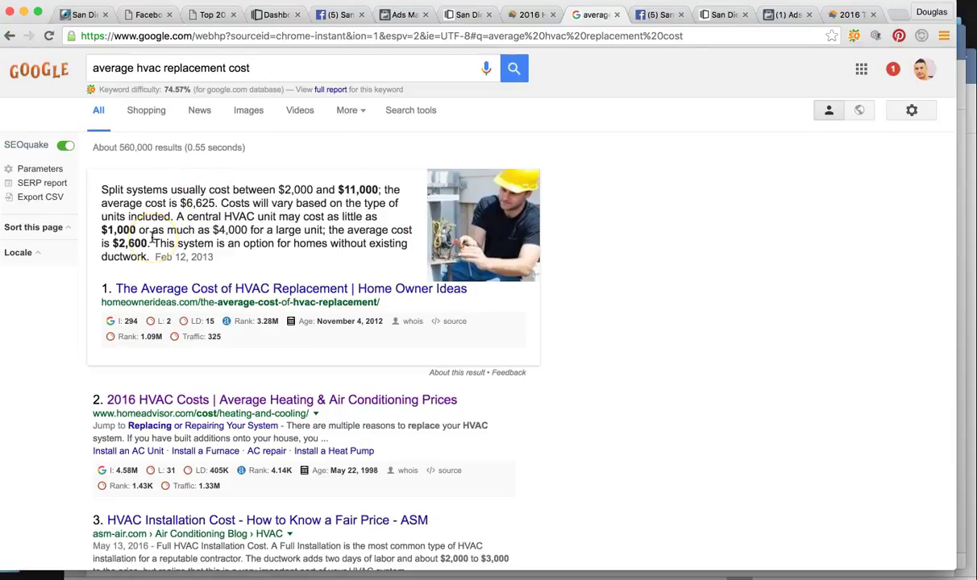
pyautogui.moveTo(197, 230); pyautogui.dragTo(228, 229)
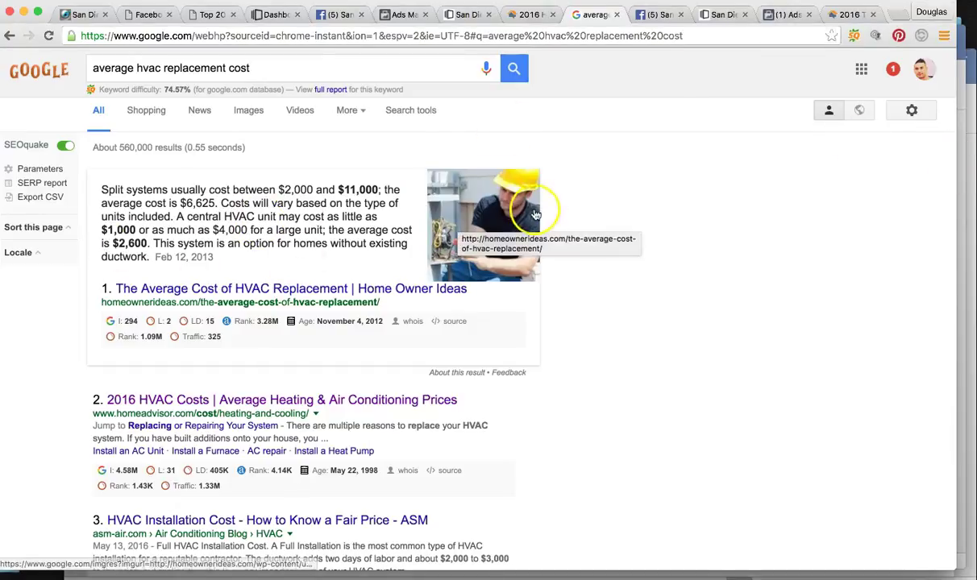
pyautogui.click(848, 14)
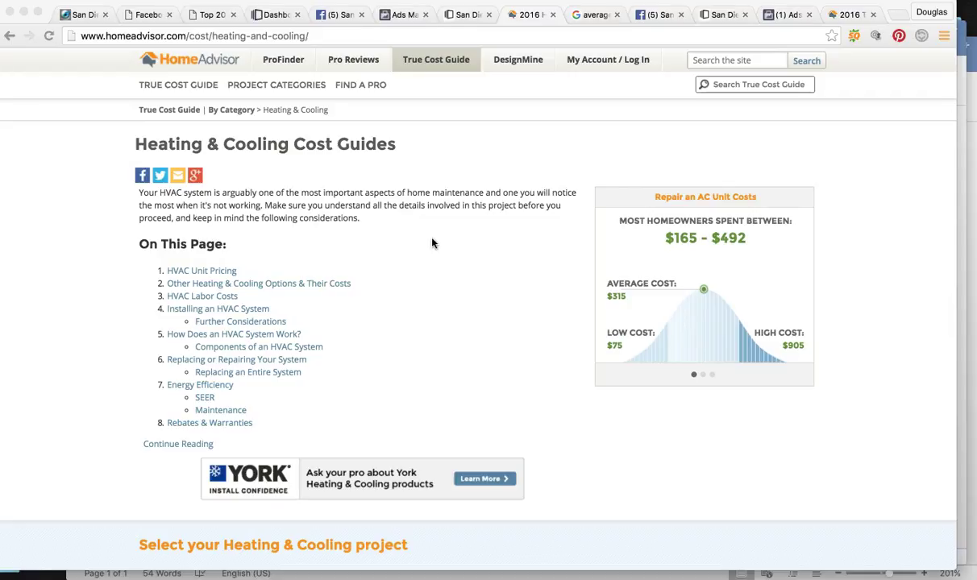
# Switch to the Word document on HVAC investment and ROI and highlight the monthly total reached figure
pyautogui.click(961, 31)
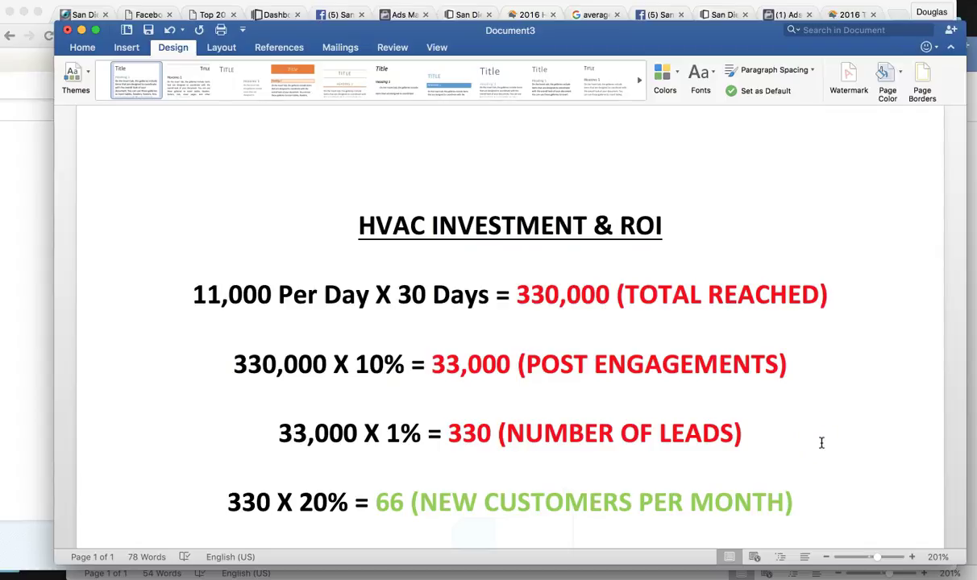
pyautogui.scroll(-2, 821, 442)
pyautogui.scroll(1, 821, 442)
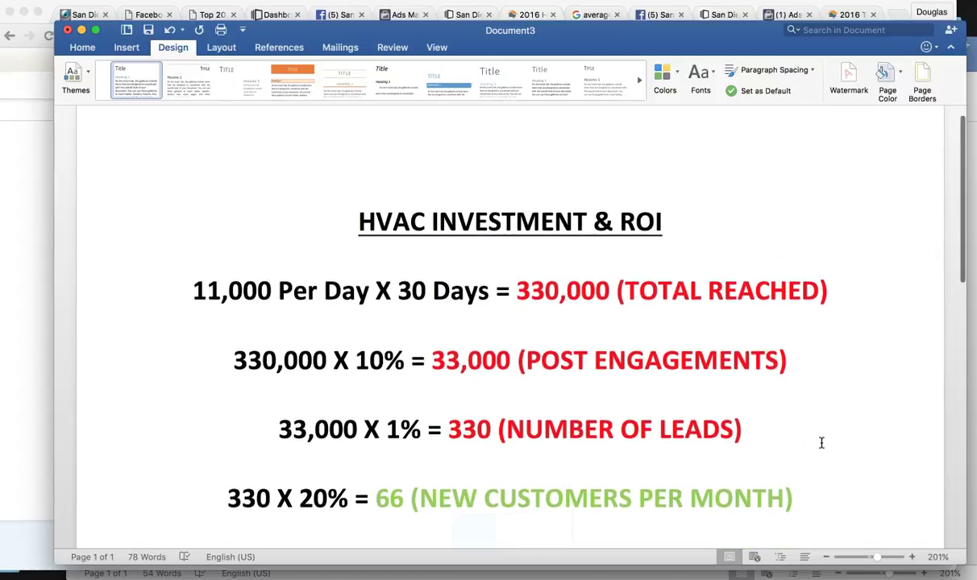
pyautogui.scroll(2, 821, 442)
pyautogui.scroll(-2, 821, 442)
pyautogui.click(595, 336)
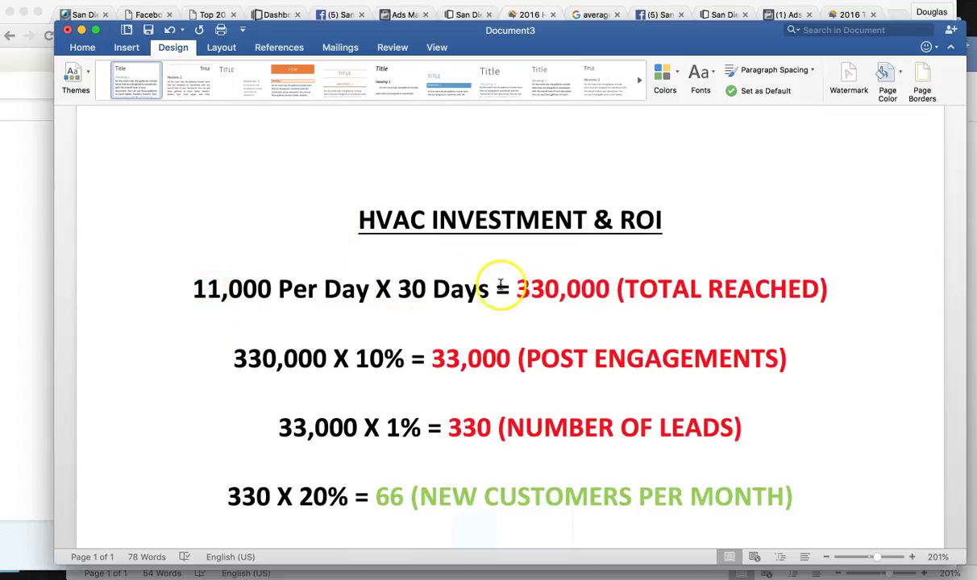
pyautogui.moveTo(516, 288); pyautogui.dragTo(612, 288)
pyautogui.click(610, 288)
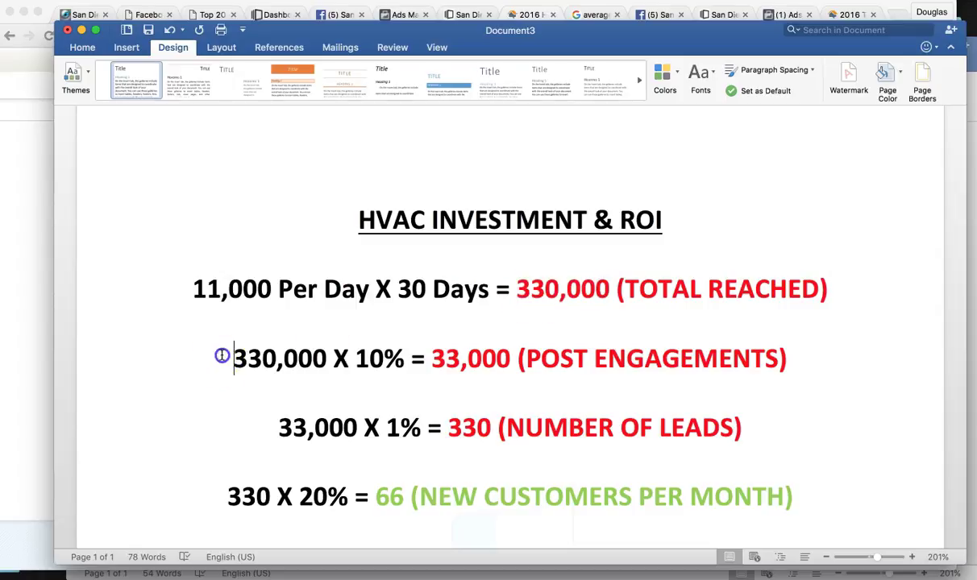
# Walk through the post engagements calculation, highlighting the total reach and the resulting engagement figure
pyautogui.moveTo(231, 357); pyautogui.dragTo(328, 357)
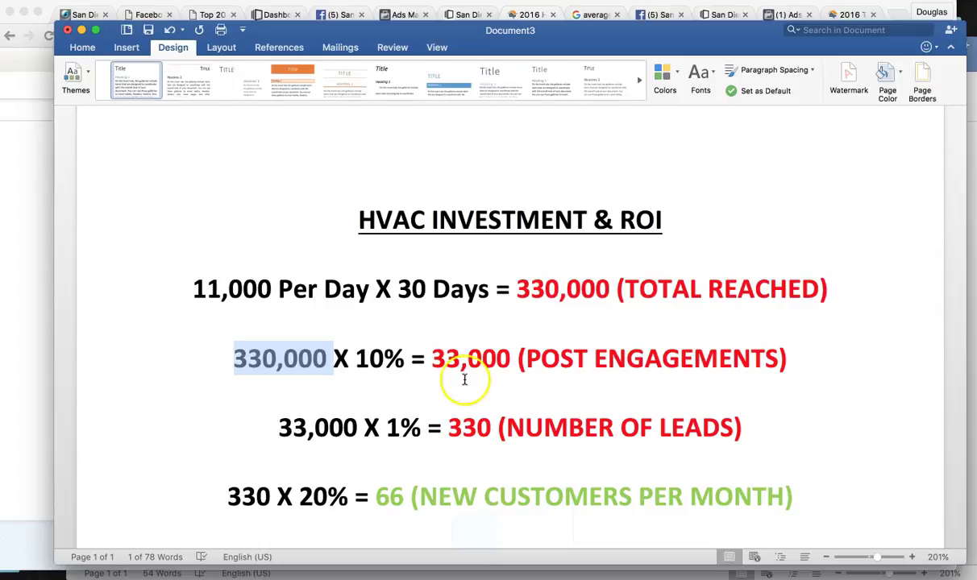
pyautogui.click(412, 363)
pyautogui.scroll(-1, 466, 349)
pyautogui.moveTo(413, 355); pyautogui.dragTo(497, 355)
pyautogui.click(497, 354)
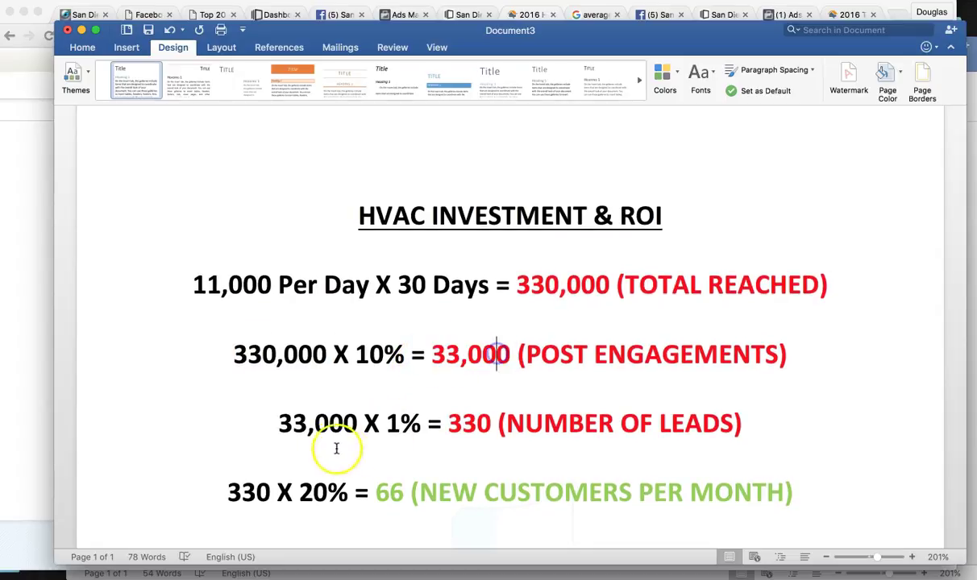
# Highlight the engagement count and the resulting number of leads in the leads calculation
pyautogui.moveTo(270, 425); pyautogui.dragTo(378, 423)
pyautogui.click(394, 422)
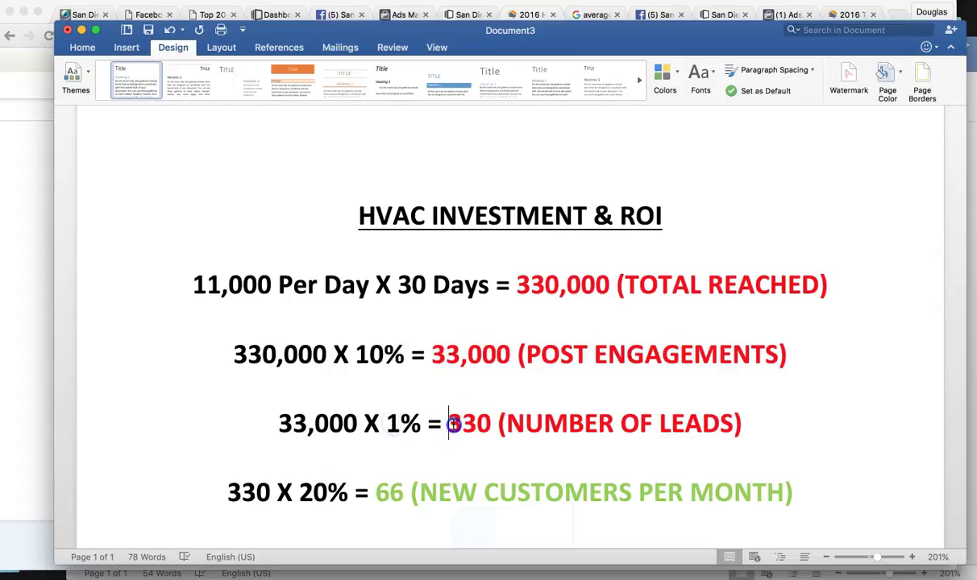
pyautogui.moveTo(448, 423); pyautogui.dragTo(500, 423)
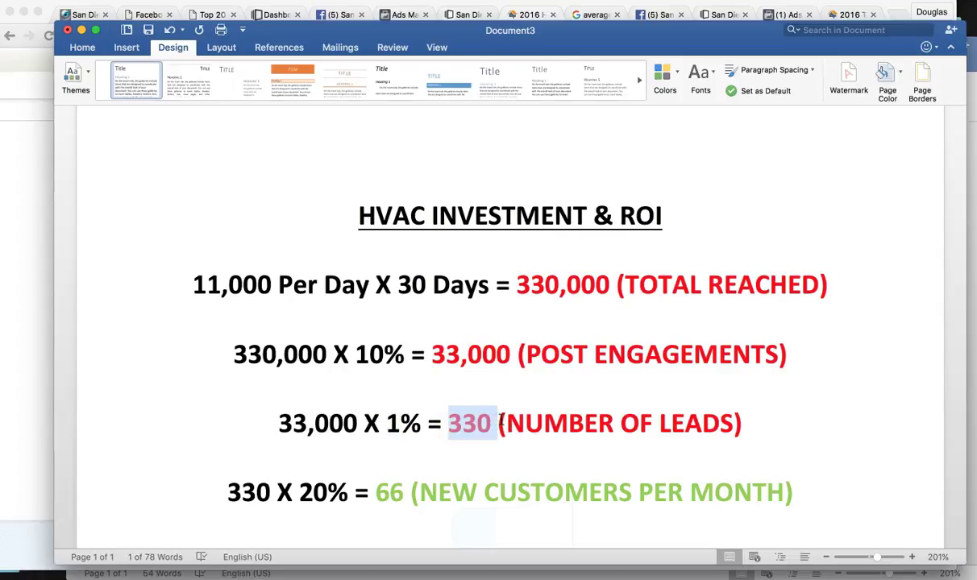
# Examine the new customers per month line, highlighting its closing rate and result
pyautogui.scroll(-2, 464, 454)
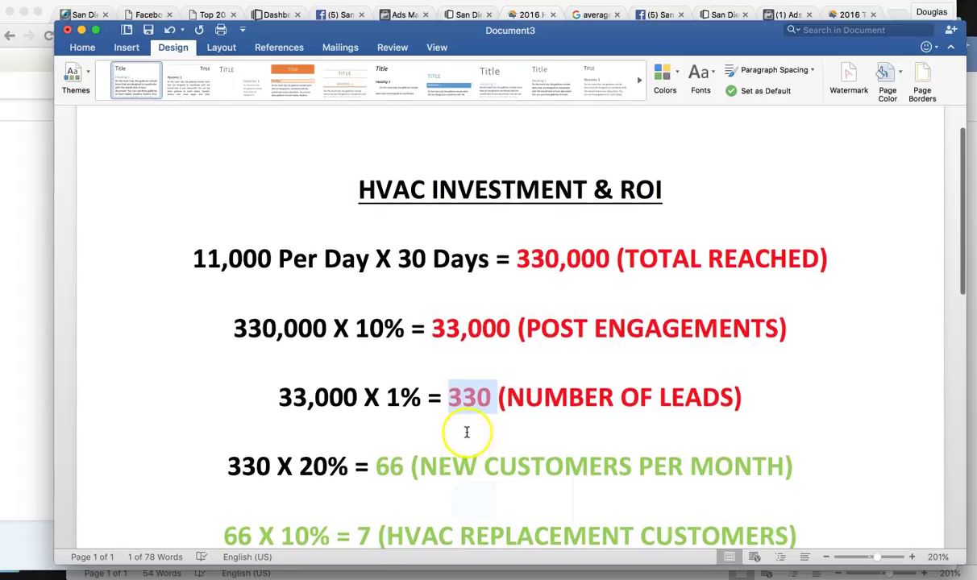
pyautogui.click(229, 467)
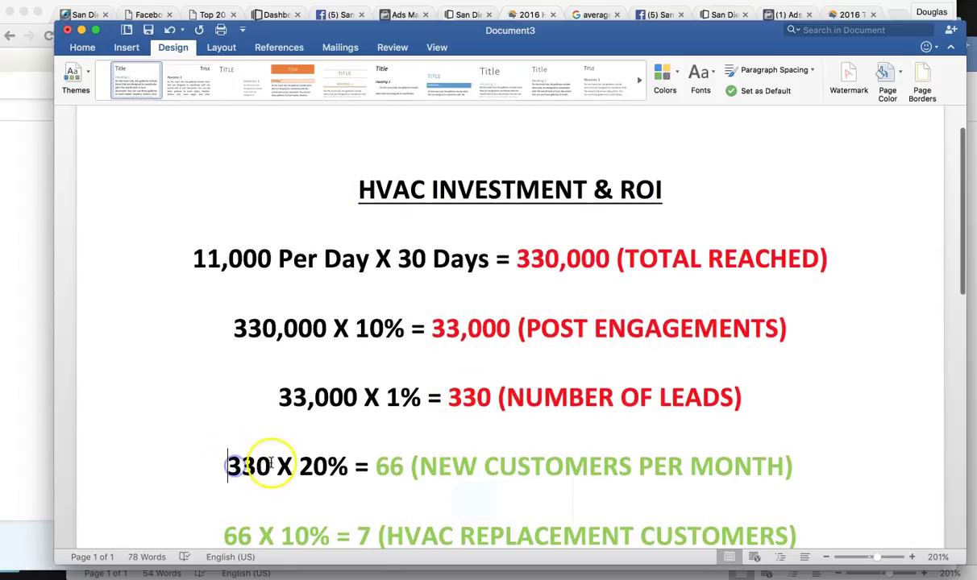
pyautogui.click(331, 465)
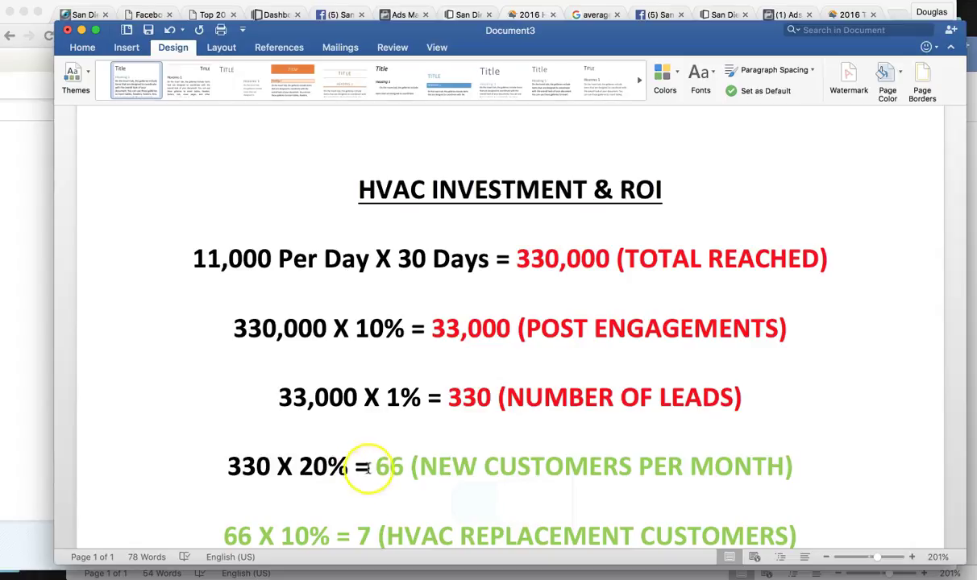
pyautogui.moveTo(376, 465); pyautogui.dragTo(404, 465)
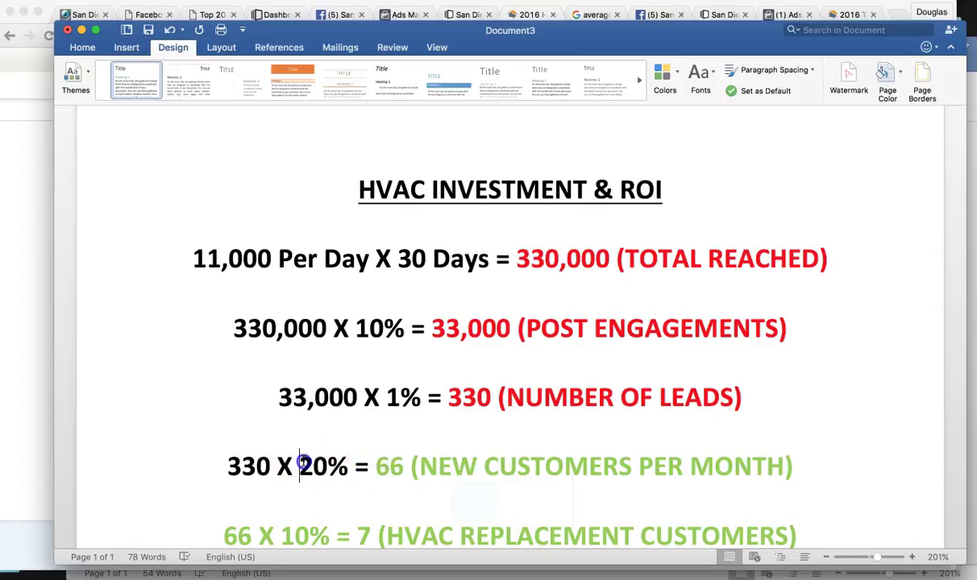
pyautogui.moveTo(298, 465); pyautogui.dragTo(338, 464)
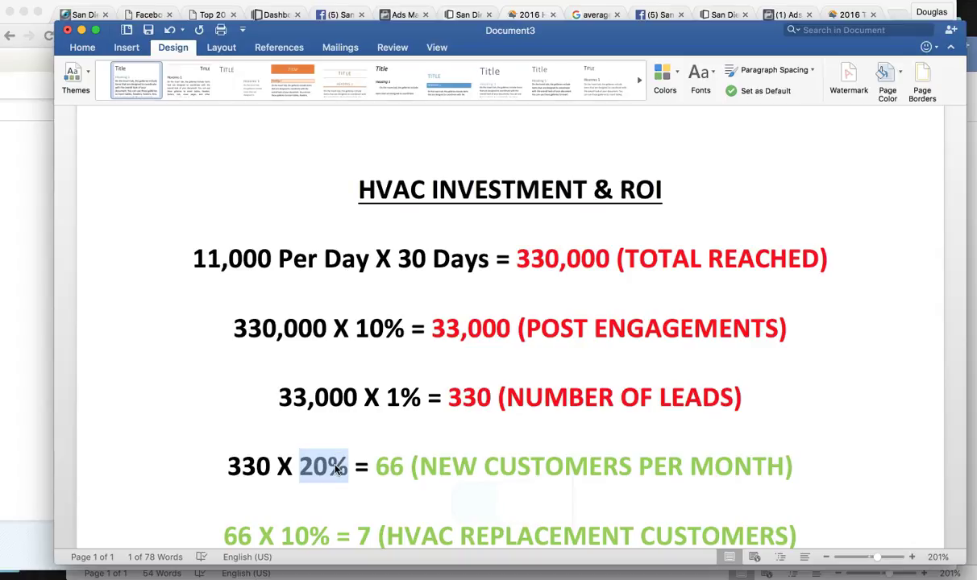
pyautogui.click(320, 466)
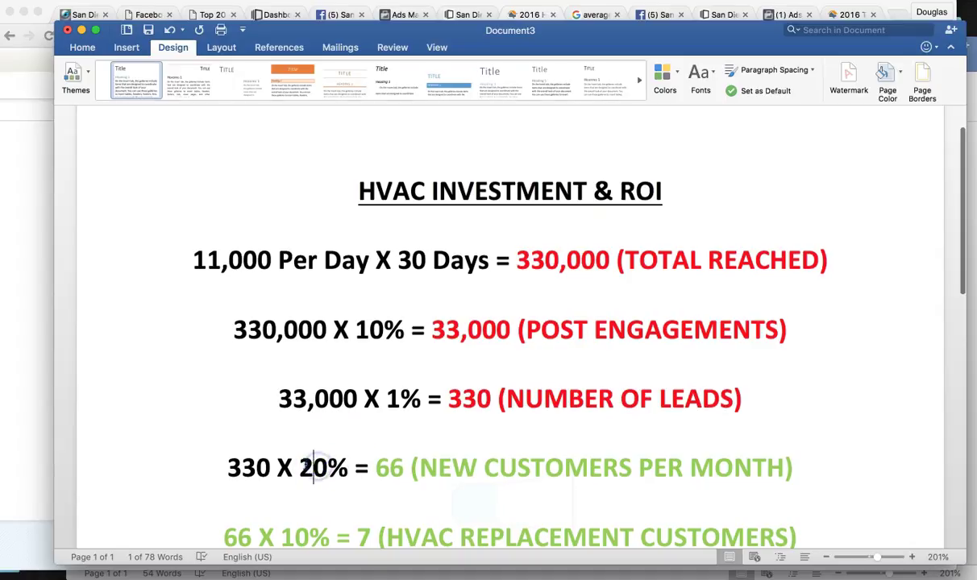
pyautogui.scroll(-1, 314, 467)
pyautogui.click(314, 452)
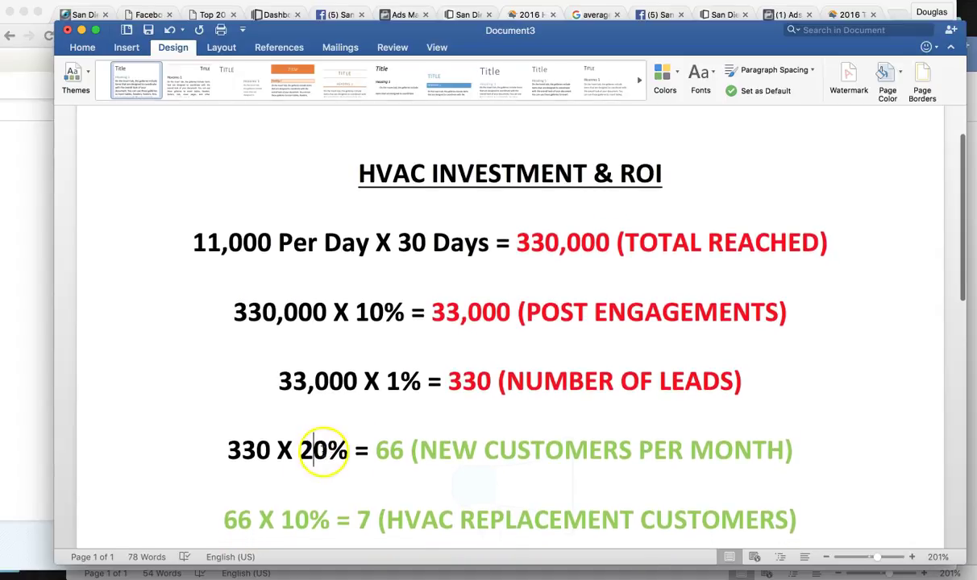
pyautogui.click(390, 449)
pyautogui.moveTo(300, 450); pyautogui.dragTo(785, 445)
pyautogui.click(785, 445)
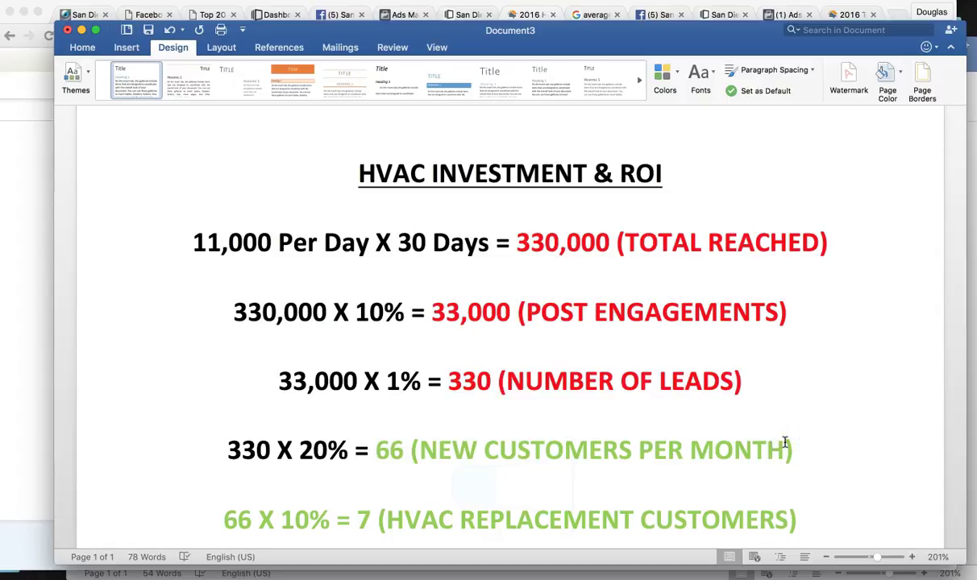
# Review the HVAC replacement customers calculation and highlight its result
pyautogui.scroll(-3, 784, 447)
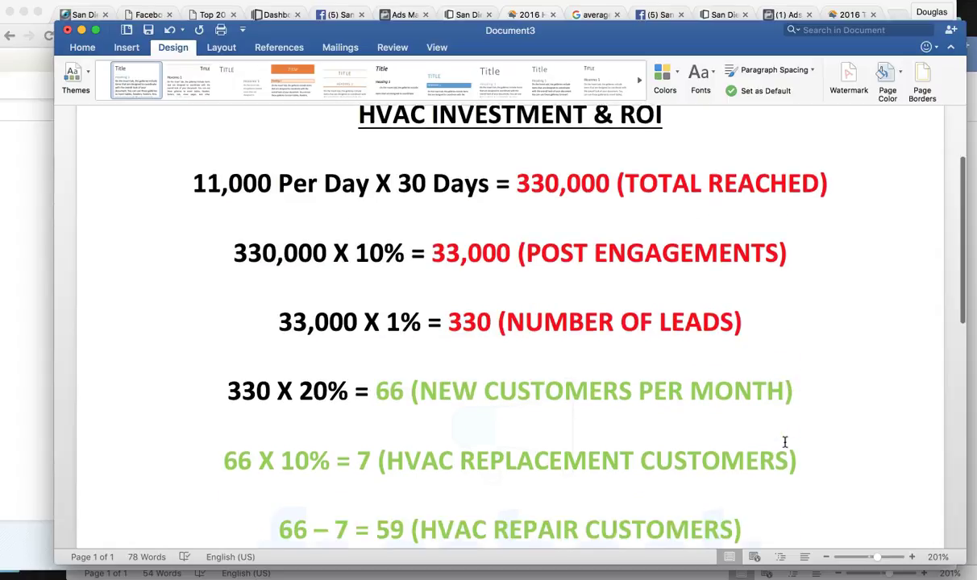
pyautogui.moveTo(227, 431); pyautogui.dragTo(269, 431)
pyautogui.click(310, 431)
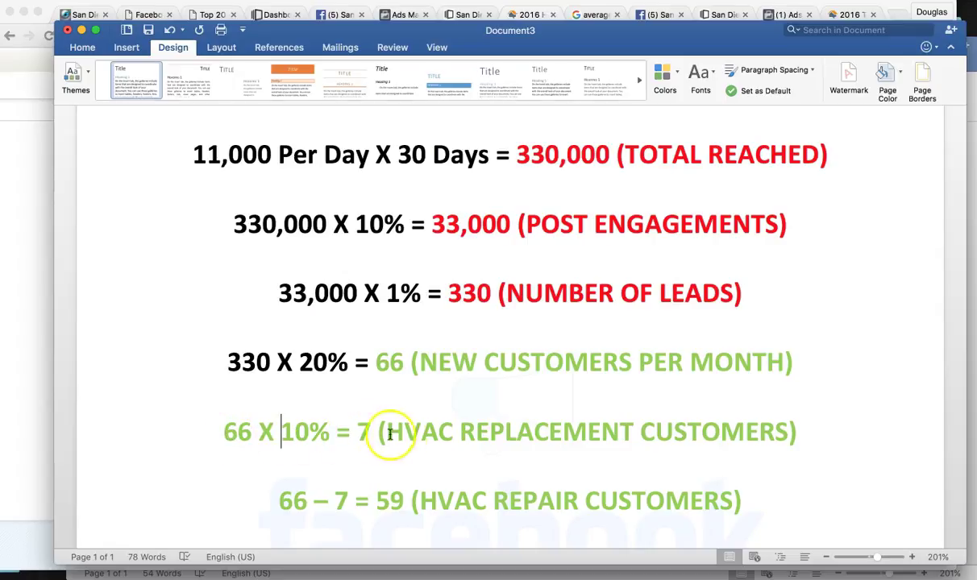
pyautogui.click(356, 429)
pyautogui.moveTo(707, 436); pyautogui.dragTo(829, 429)
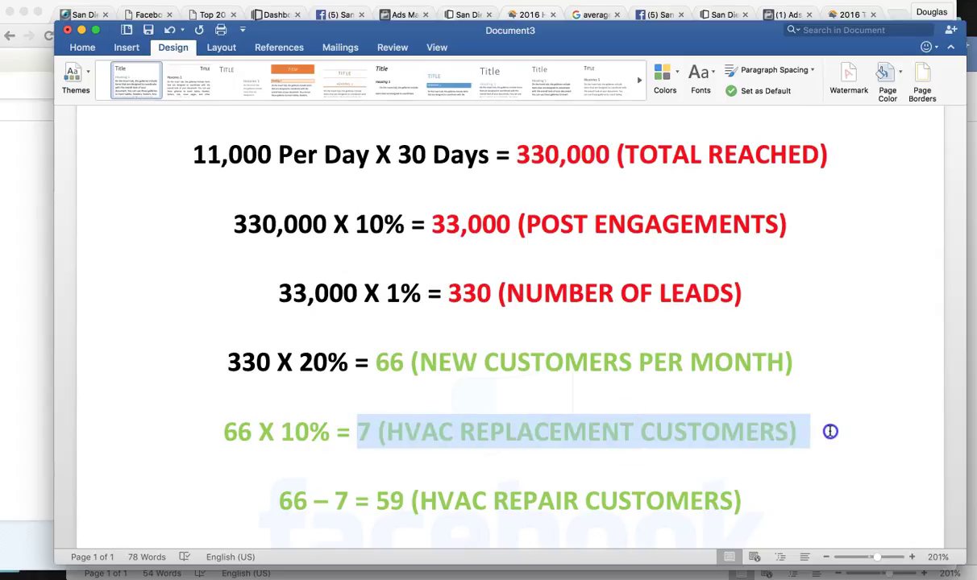
pyautogui.click(828, 429)
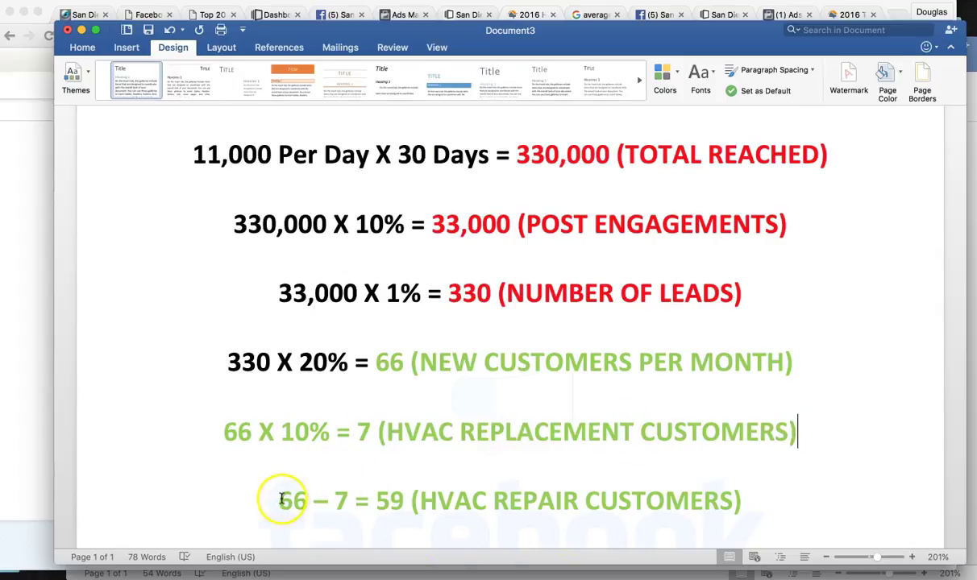
# Review the HVAC repair customers calculation, highlighting its result and label
pyautogui.moveTo(278, 500); pyautogui.dragTo(744, 497)
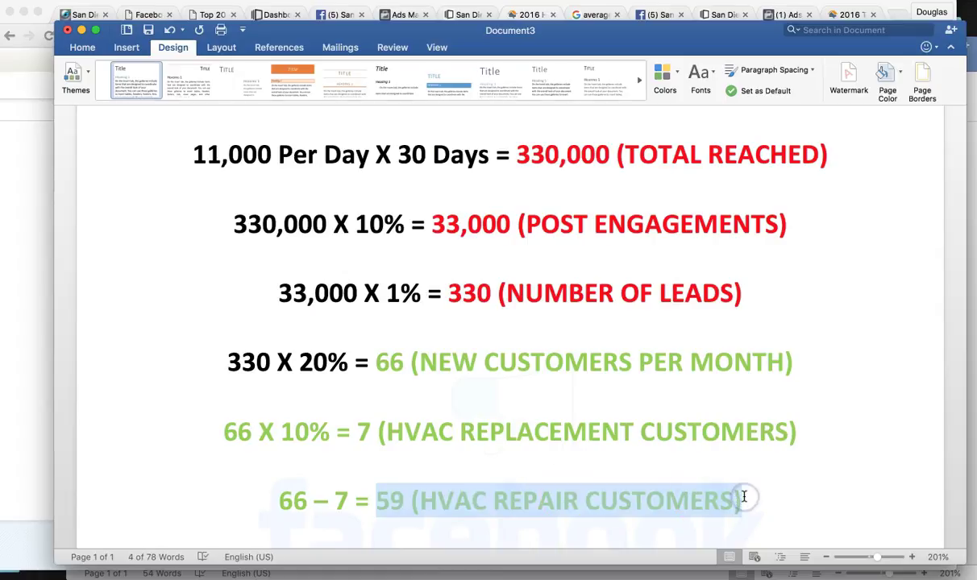
pyautogui.click(708, 497)
pyautogui.scroll(-1, 698, 493)
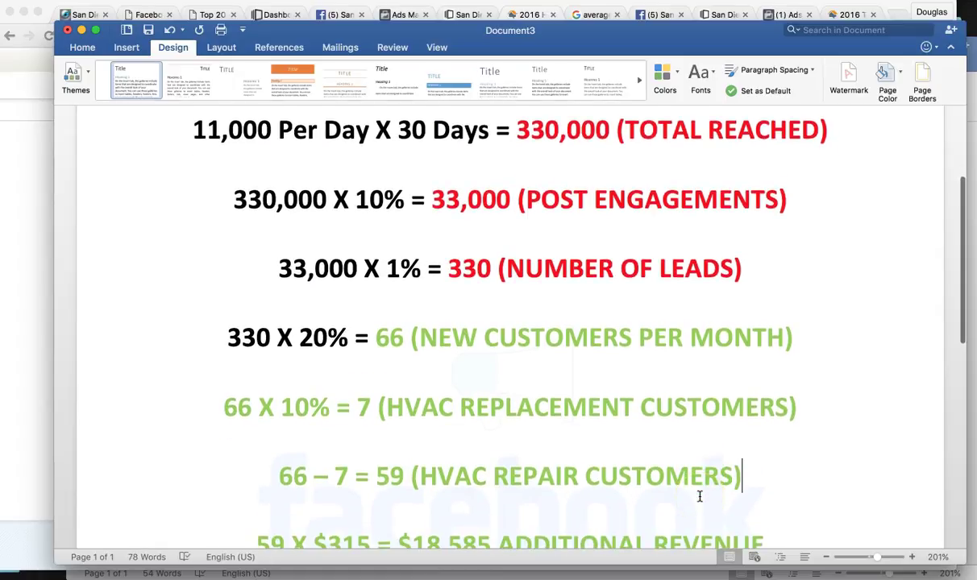
pyautogui.scroll(1, 699, 495)
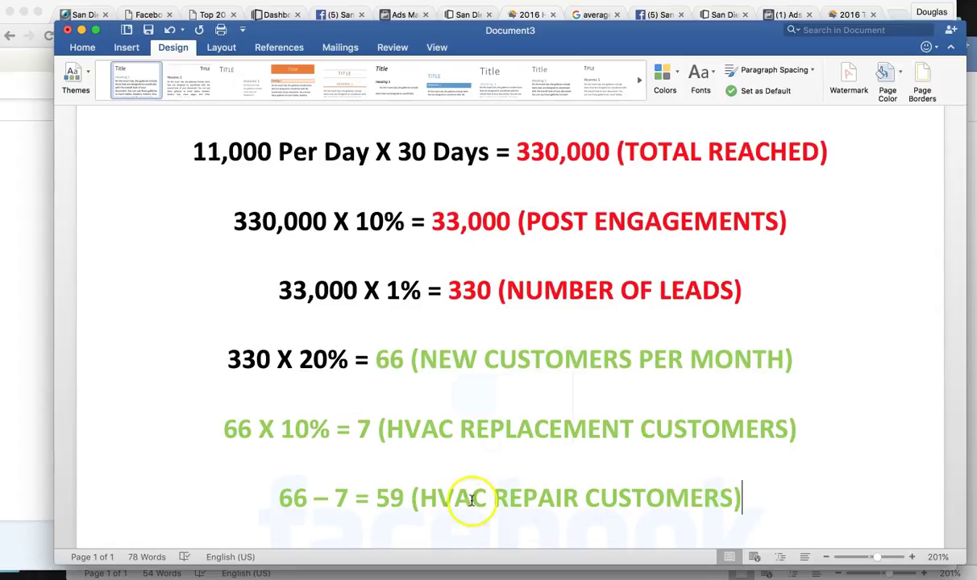
pyautogui.moveTo(408, 497); pyautogui.dragTo(733, 494)
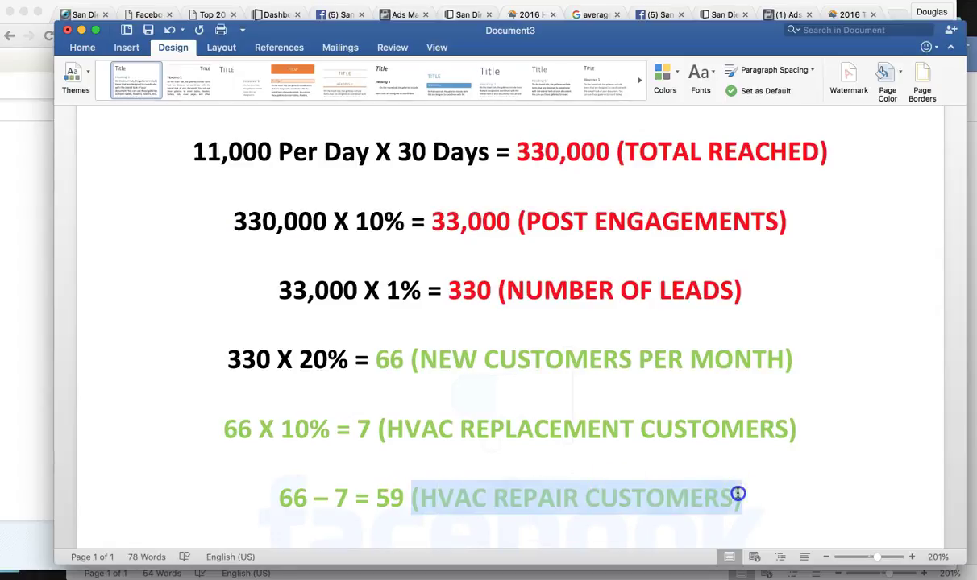
pyautogui.click(495, 497)
# Examine the additional revenue from repair customers, highlighting the customer count multiplied by the average repair cost
pyautogui.scroll(-1, 441, 493)
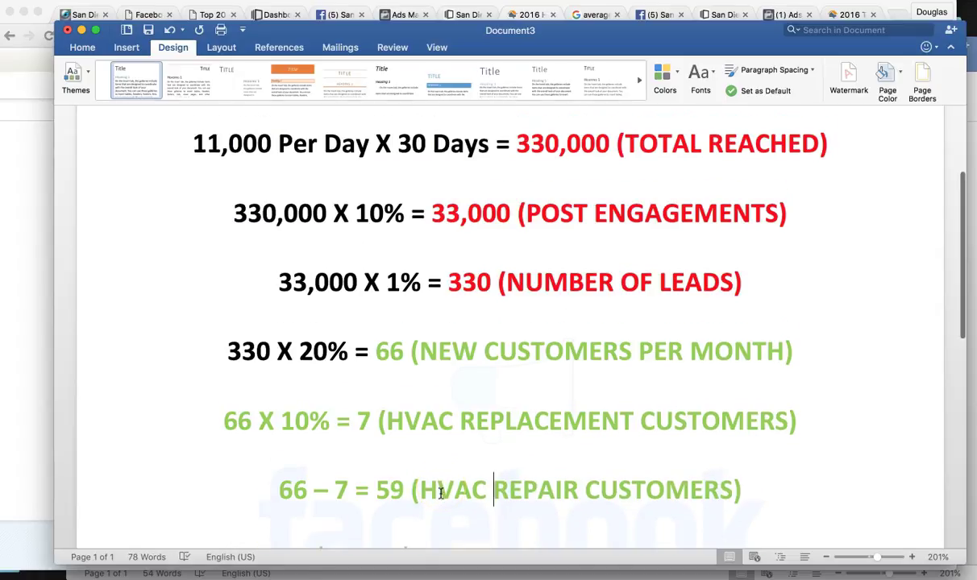
pyautogui.scroll(-2, 442, 494)
pyautogui.moveTo(271, 510); pyautogui.dragTo(349, 510)
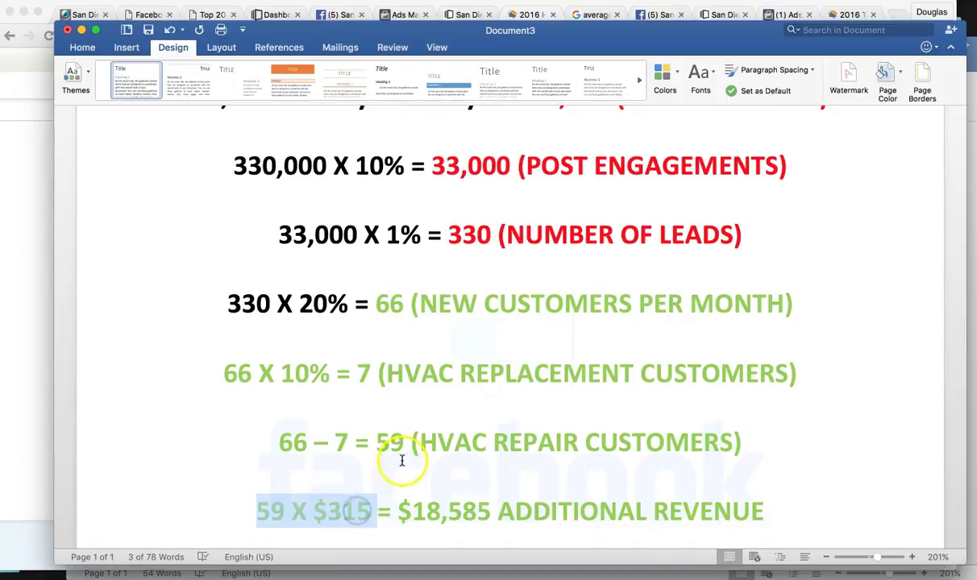
pyautogui.click(322, 513)
pyautogui.moveTo(320, 513); pyautogui.dragTo(751, 505)
pyautogui.click(751, 508)
# Examine the replacement revenue calculation and highlight its resulting amount
pyautogui.scroll(-2, 642, 524)
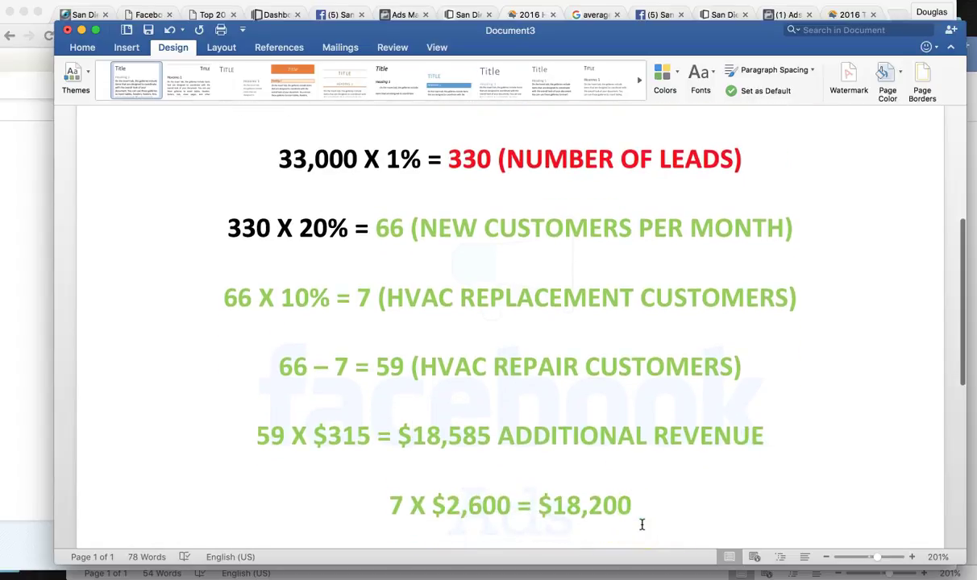
pyautogui.moveTo(391, 506); pyautogui.dragTo(427, 506)
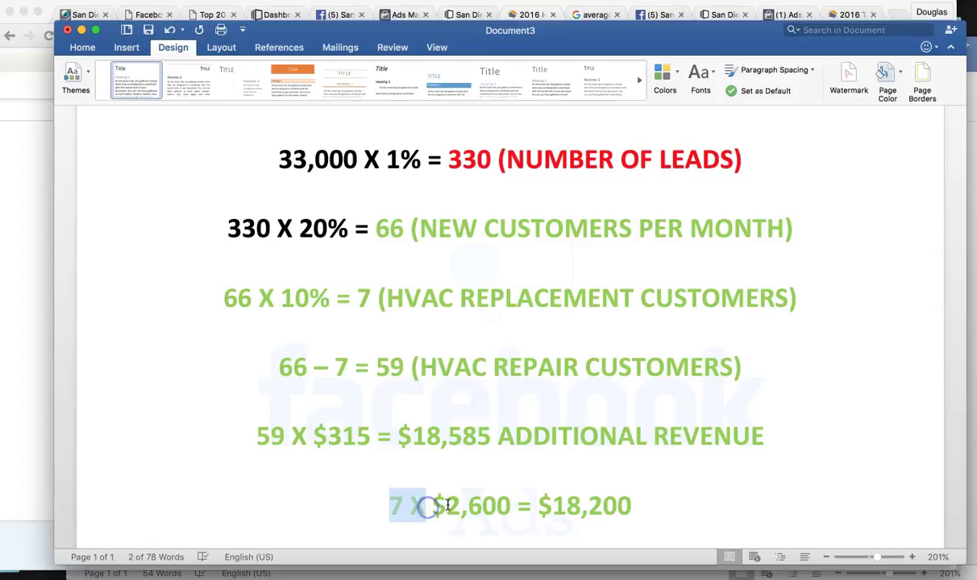
pyautogui.click(417, 506)
pyautogui.click(435, 506)
pyautogui.moveTo(433, 506); pyautogui.dragTo(622, 506)
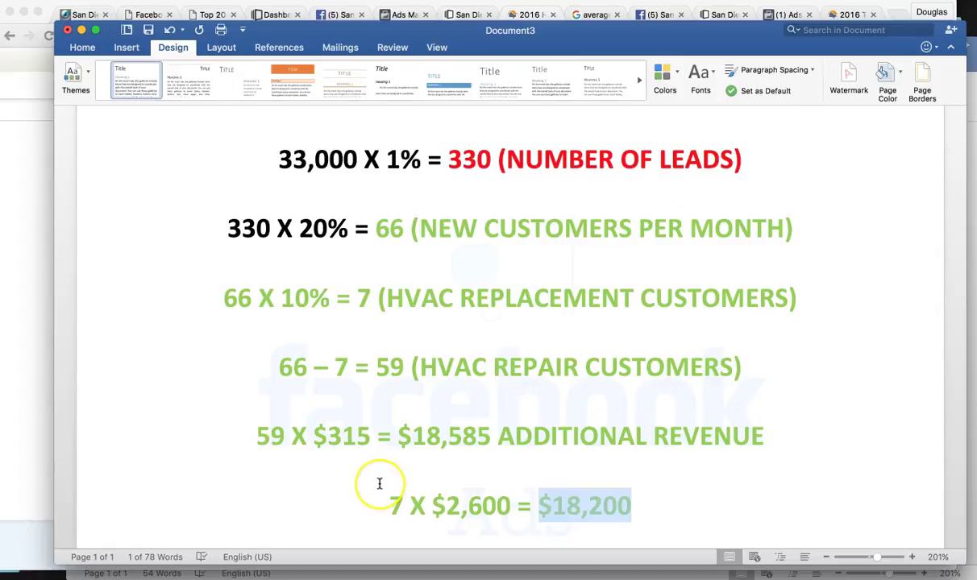
# Review the sum of repair and replacement revenue, highlighting the addends and the combined total
pyautogui.scroll(-2, 380, 483)
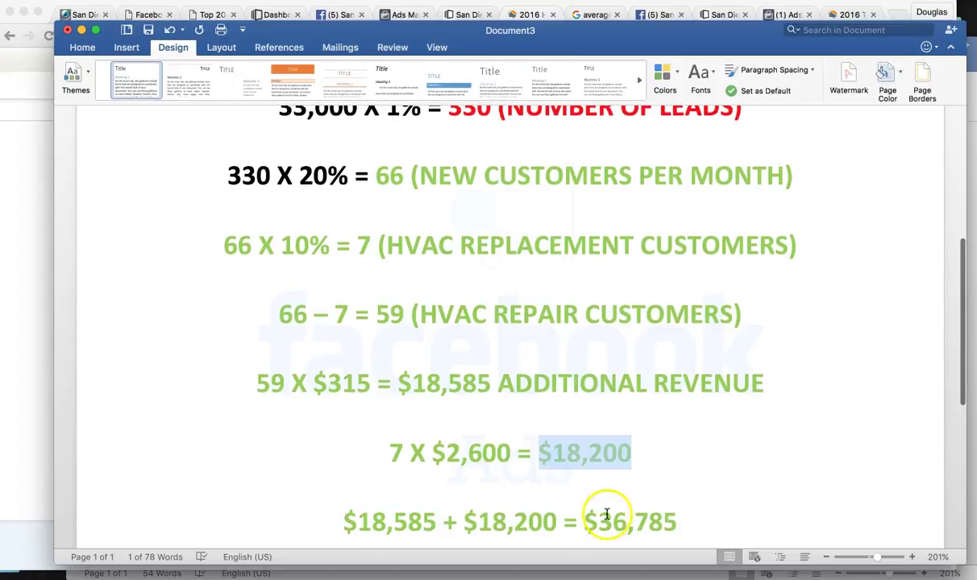
pyautogui.moveTo(334, 520); pyautogui.dragTo(486, 517)
pyautogui.click(539, 514)
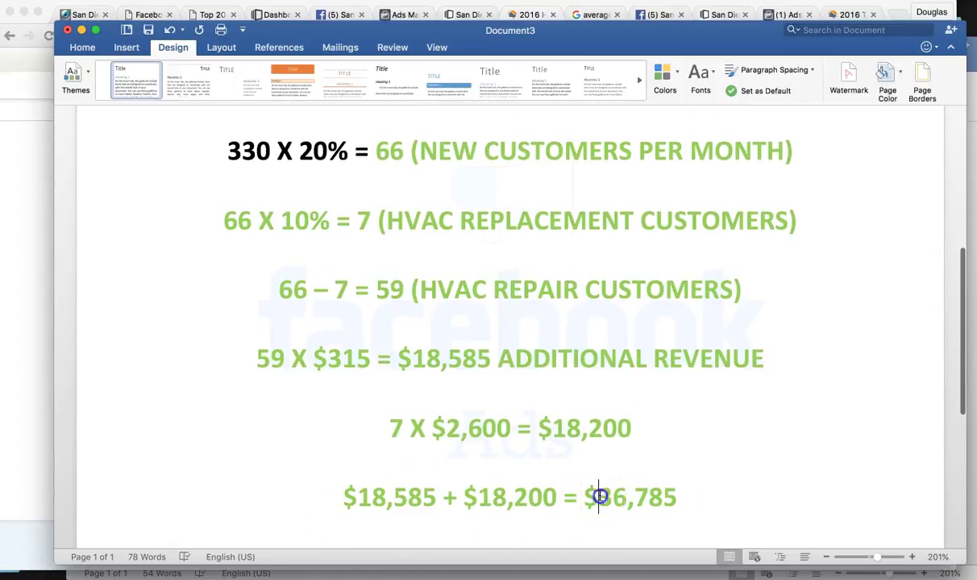
pyautogui.moveTo(598, 497); pyautogui.dragTo(645, 493)
pyautogui.click(641, 492)
# Review the HVAC return-on-investment calculation, highlighting the combined revenue, the amount it is divided by and the resulting percentage
pyautogui.scroll(-1, 640, 492)
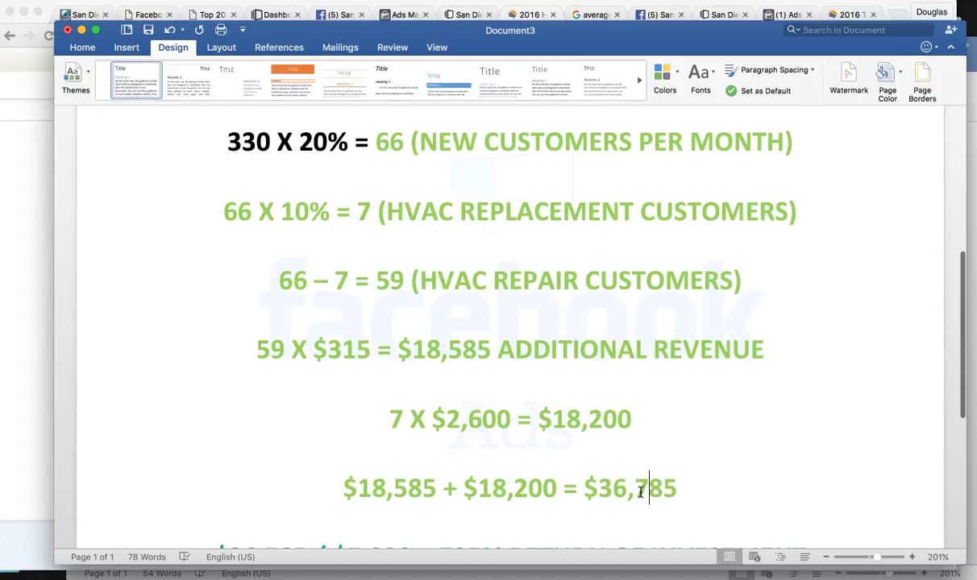
pyautogui.scroll(-4, 640, 491)
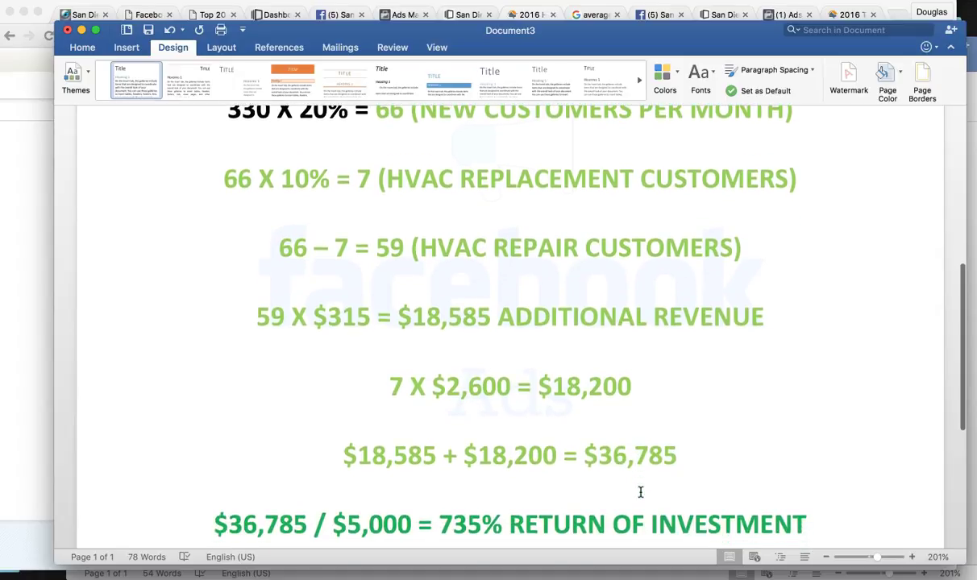
pyautogui.scroll(-2, 640, 492)
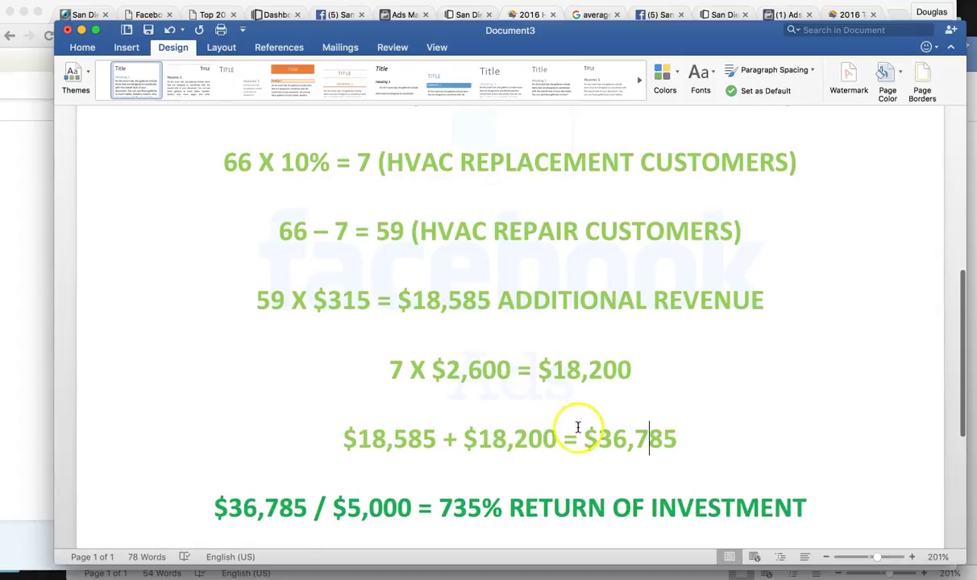
pyautogui.moveTo(217, 508); pyautogui.dragTo(294, 508)
pyautogui.click(294, 507)
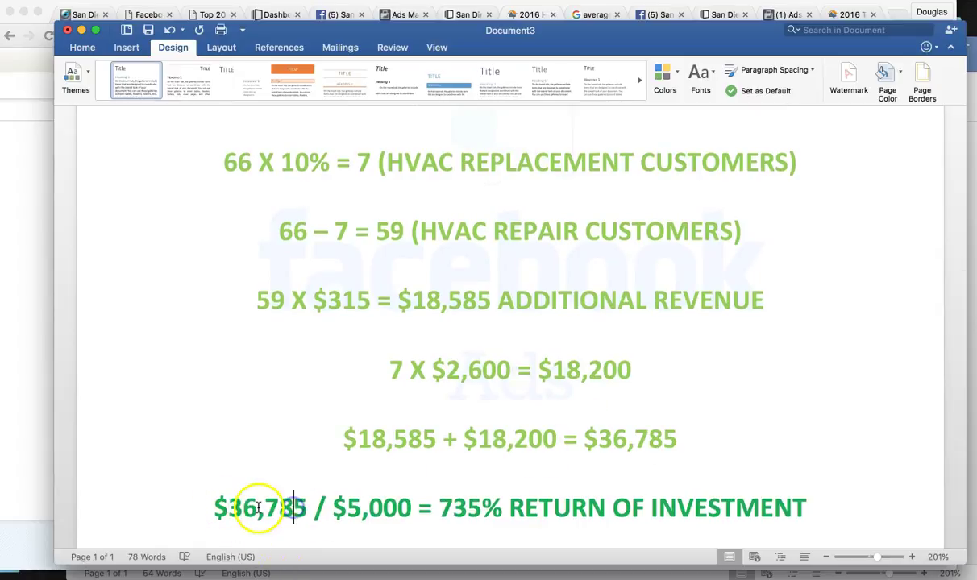
pyautogui.scroll(-1, 257, 507)
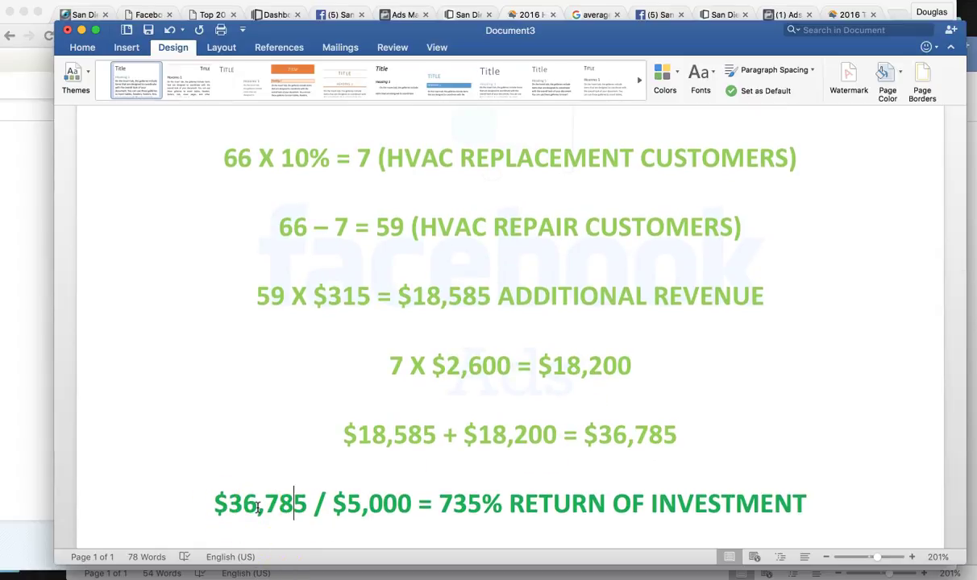
pyautogui.moveTo(345, 508); pyautogui.dragTo(410, 507)
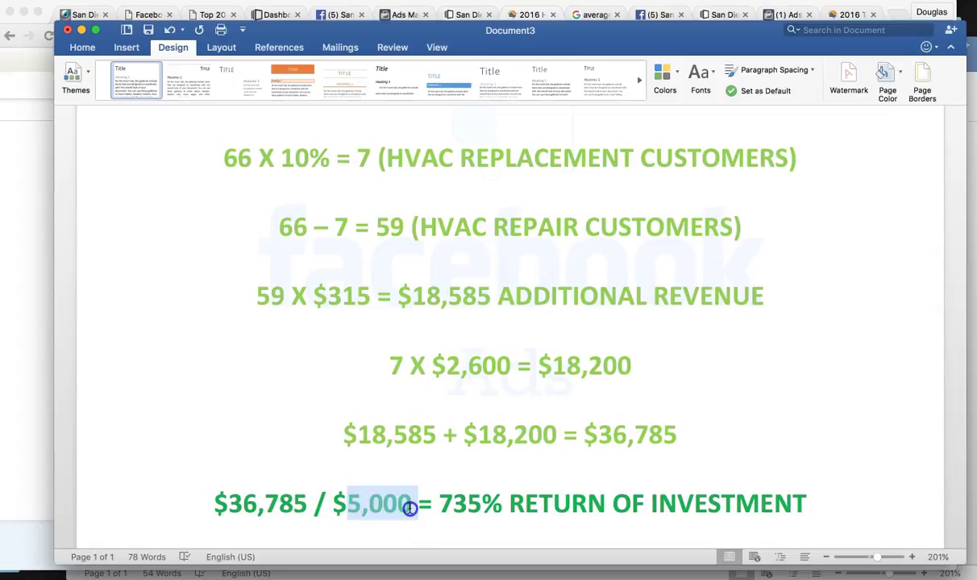
pyautogui.click(410, 508)
pyautogui.moveTo(322, 502); pyautogui.dragTo(483, 500)
pyautogui.click(433, 501)
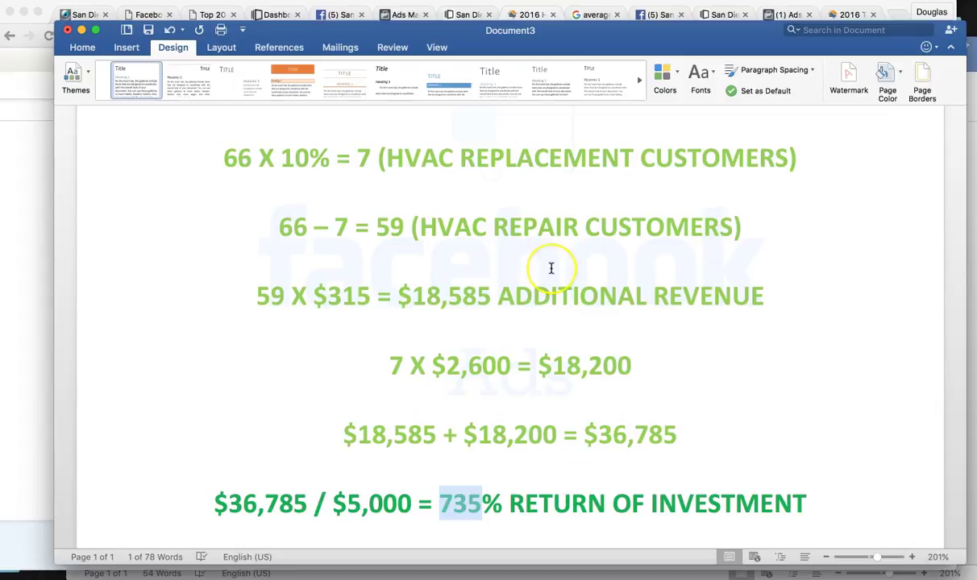
# Bring up the artificial turf investment and ROI document and highlight its title
pyautogui.scroll(-2, 549, 266)
pyautogui.scroll(10, 551, 268)
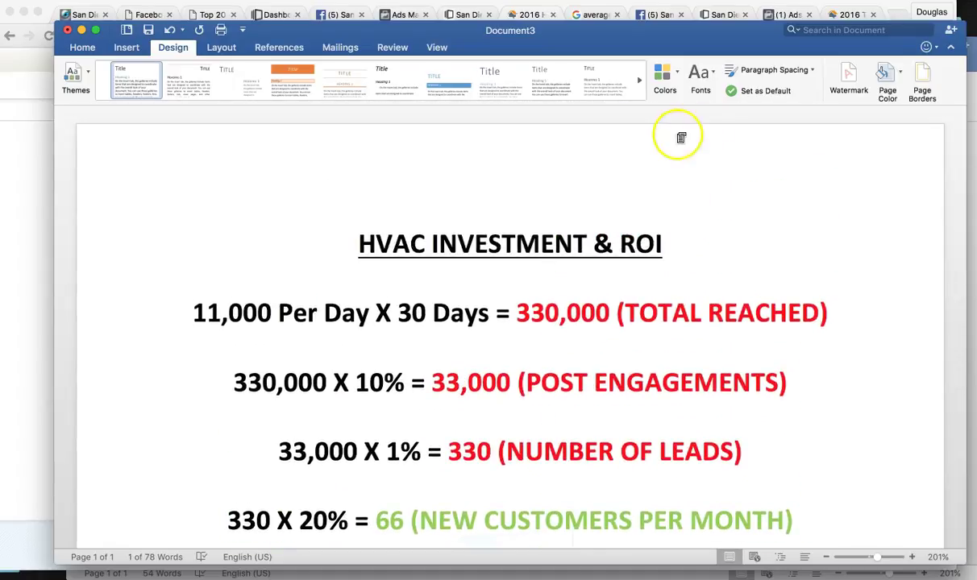
pyautogui.click(972, 66)
pyautogui.scroll(1, 574, 247)
pyautogui.moveTo(294, 246); pyautogui.dragTo(738, 255)
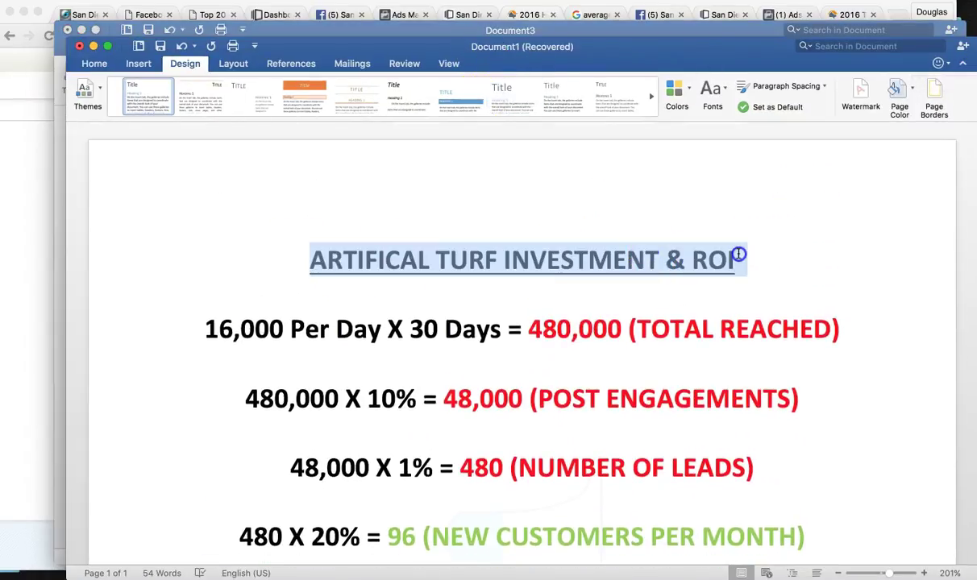
pyautogui.click(738, 254)
pyautogui.scroll(-1, 274, 312)
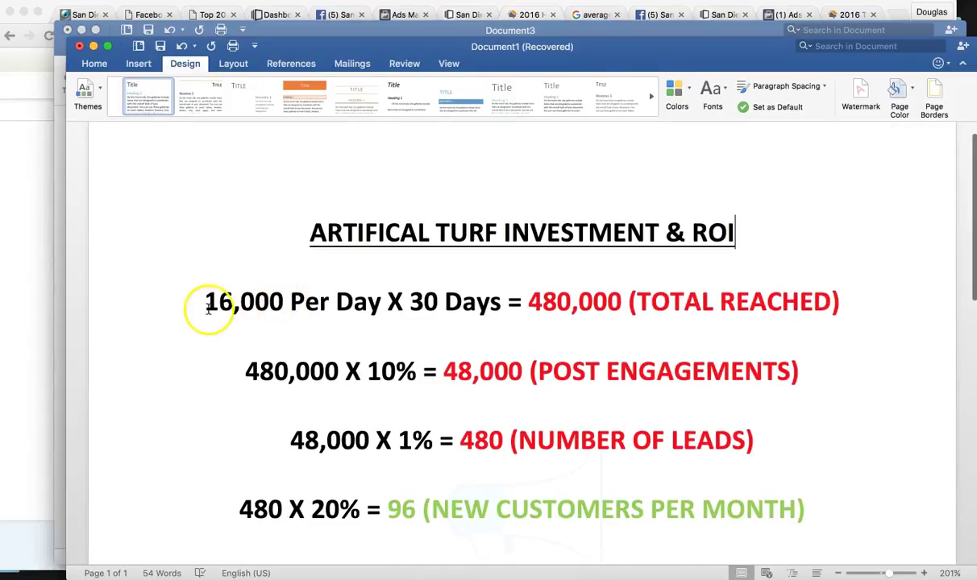
# Review the turf campaign's total-reached and post-engagement calculations, highlighting the daily reach, monthly reach and engagement rate
pyautogui.moveTo(206, 306); pyautogui.dragTo(303, 301)
pyautogui.click(530, 268)
pyautogui.moveTo(530, 303); pyautogui.dragTo(604, 302)
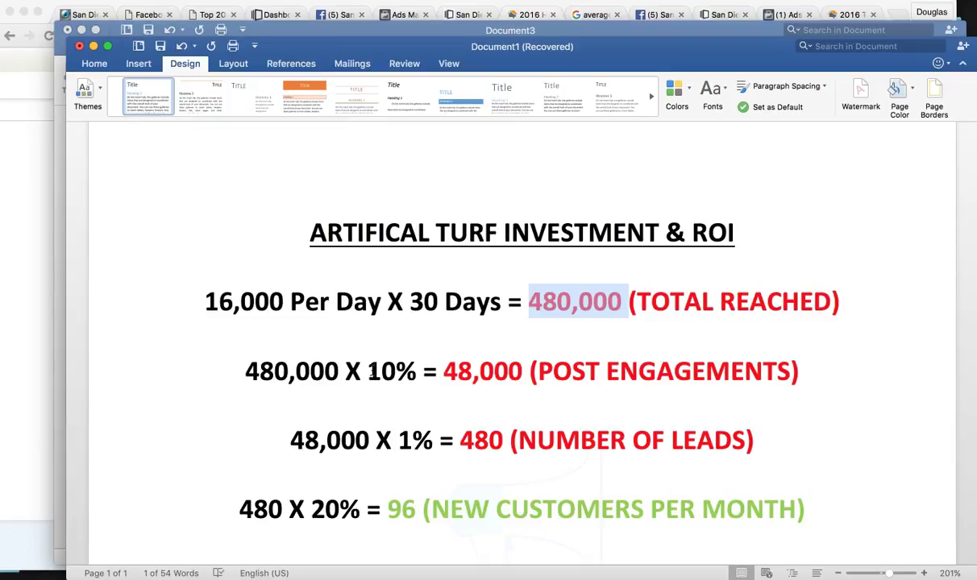
pyautogui.moveTo(369, 369); pyautogui.dragTo(463, 370)
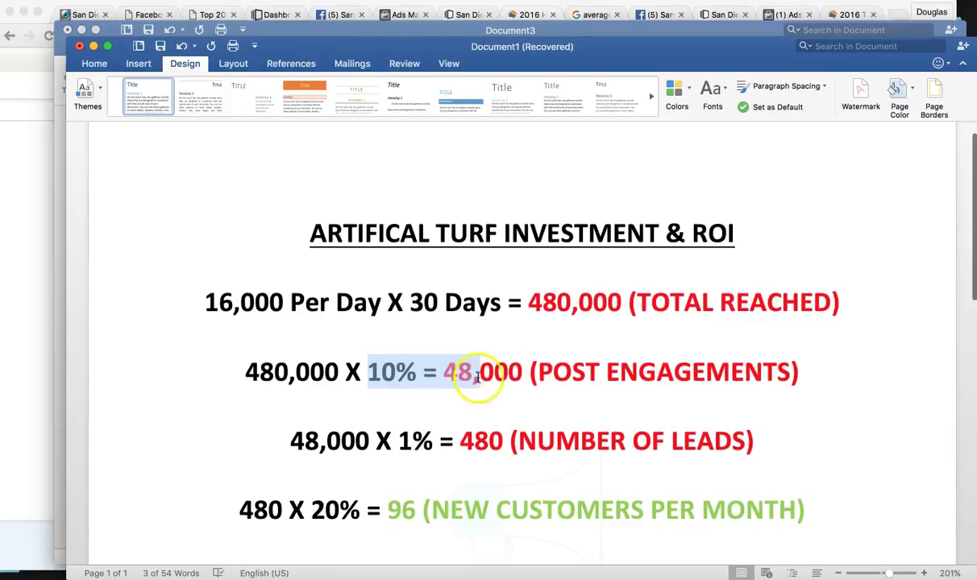
pyautogui.click(446, 373)
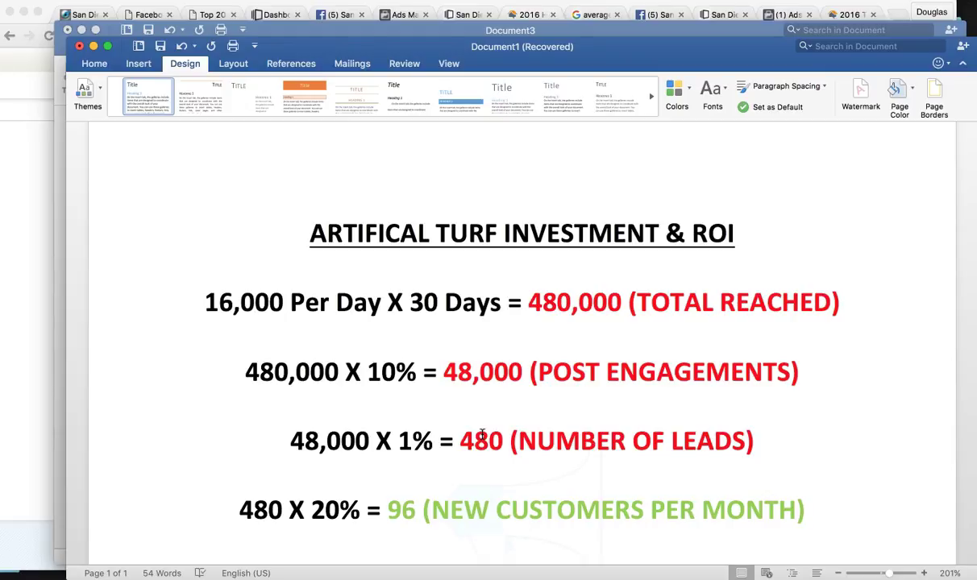
# Examine the turf lead and new-customer calculations, highlighting the engagements, the leads at the 20% rate and the monthly customers
pyautogui.moveTo(290, 441); pyautogui.dragTo(376, 440)
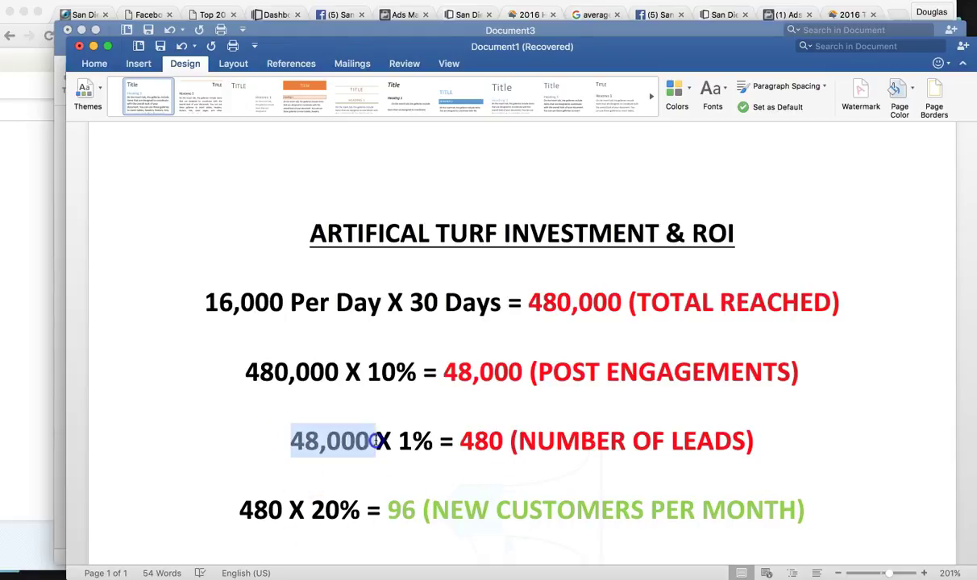
pyautogui.click(473, 442)
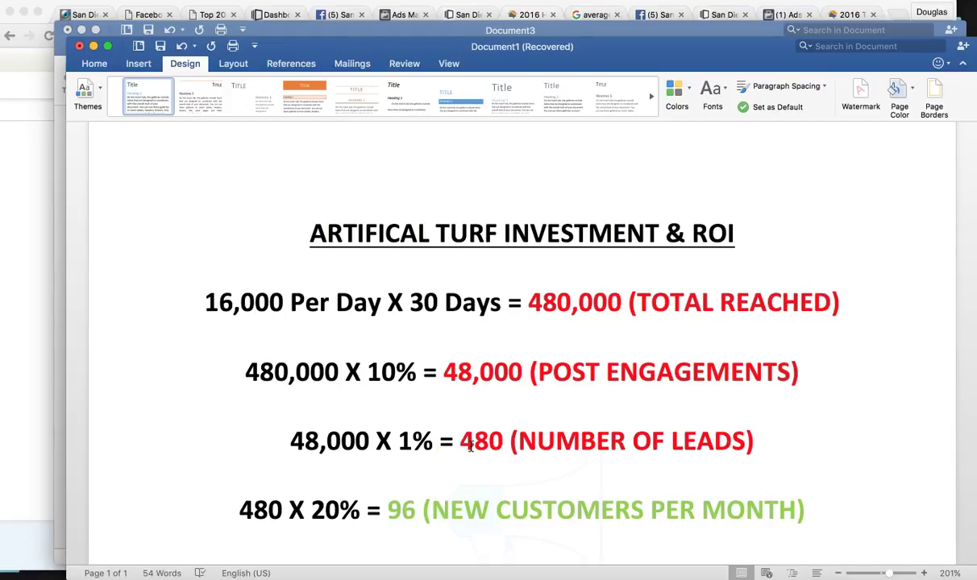
pyautogui.scroll(-1, 294, 463)
pyautogui.moveTo(239, 485); pyautogui.dragTo(346, 484)
pyautogui.click(359, 485)
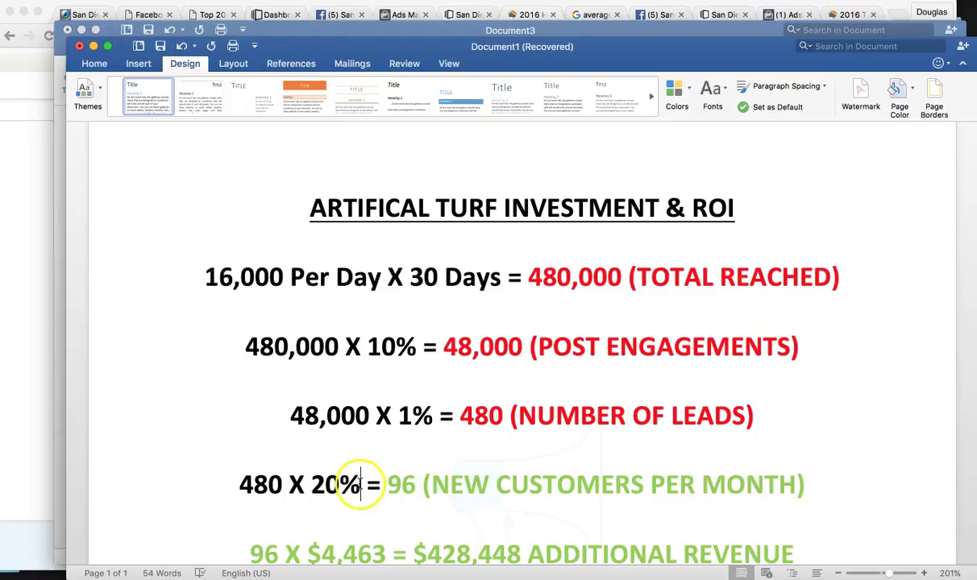
pyautogui.moveTo(390, 484); pyautogui.dragTo(776, 484)
pyautogui.click(772, 485)
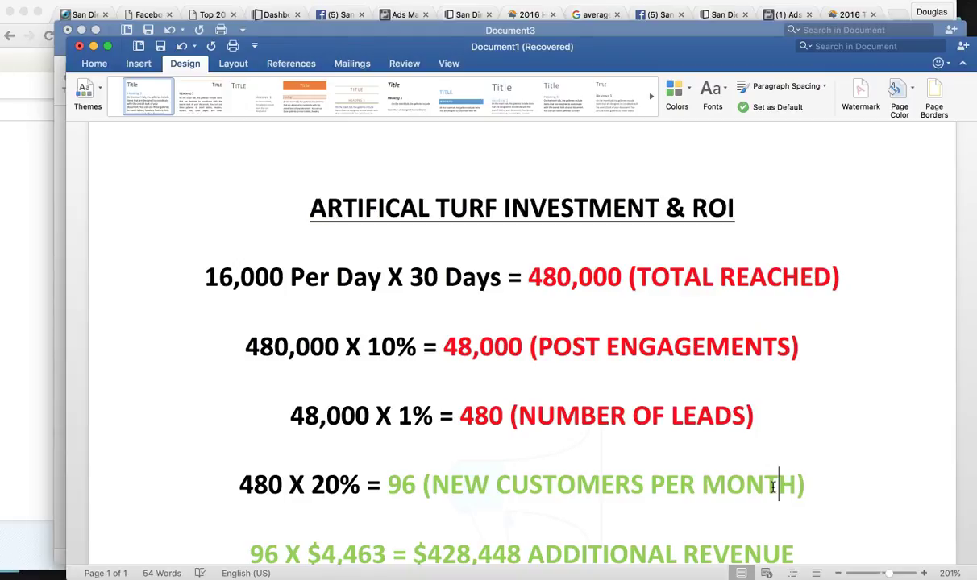
# Highlight the turf customer count in the revenue line and check the average reported turf installation cost on HomeAdvisor in the browser
pyautogui.scroll(-2, 771, 486)
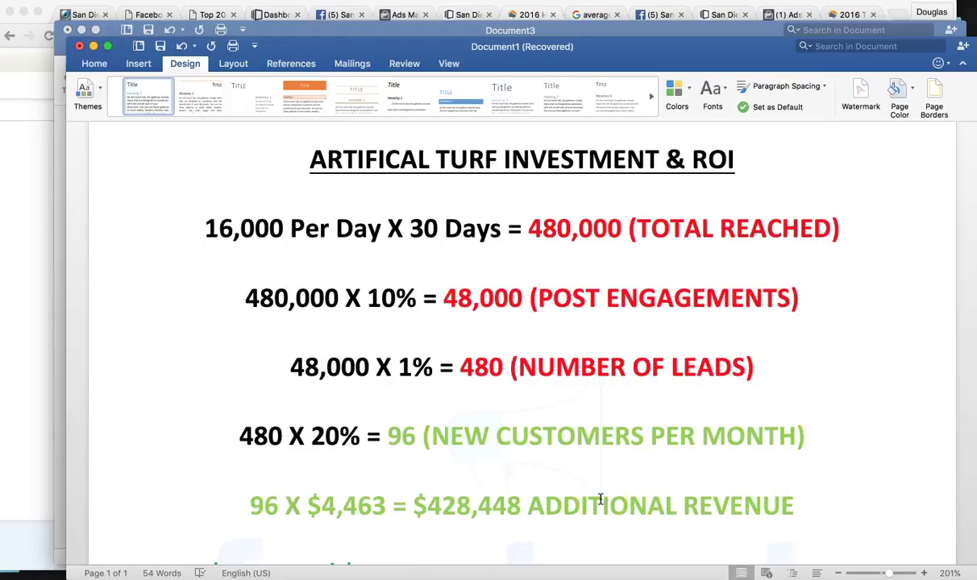
pyautogui.moveTo(254, 502); pyautogui.dragTo(278, 505)
pyautogui.click(265, 504)
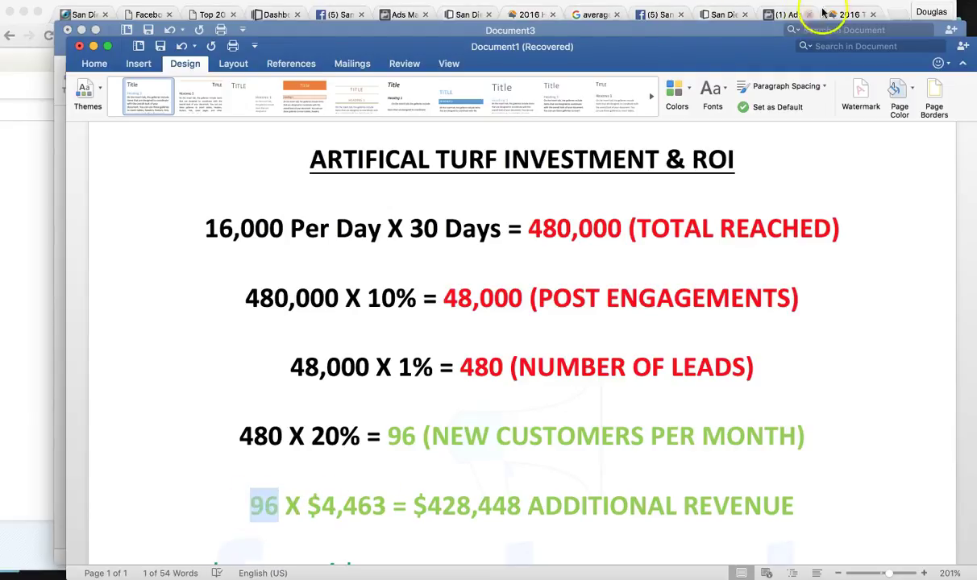
pyautogui.click(846, 15)
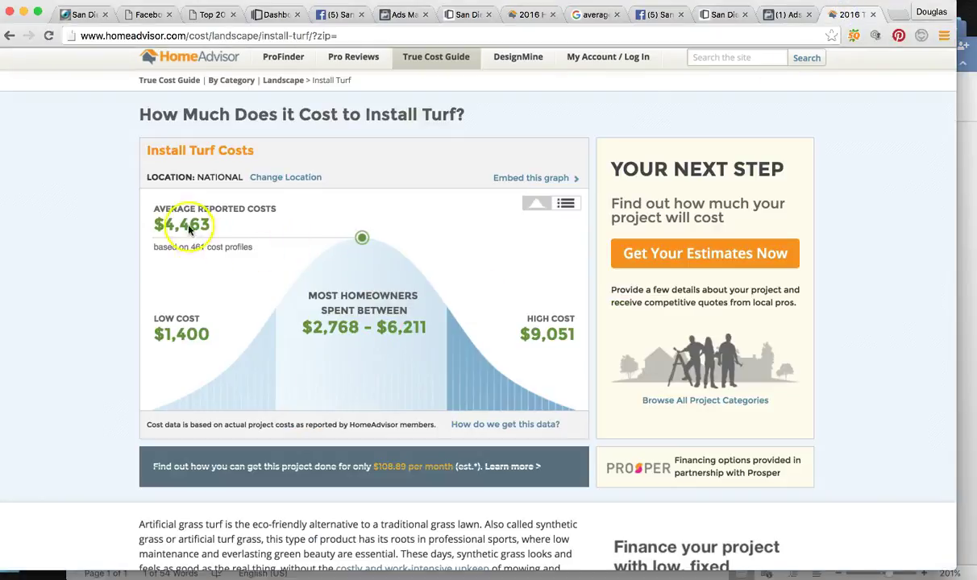
pyautogui.click(170, 211)
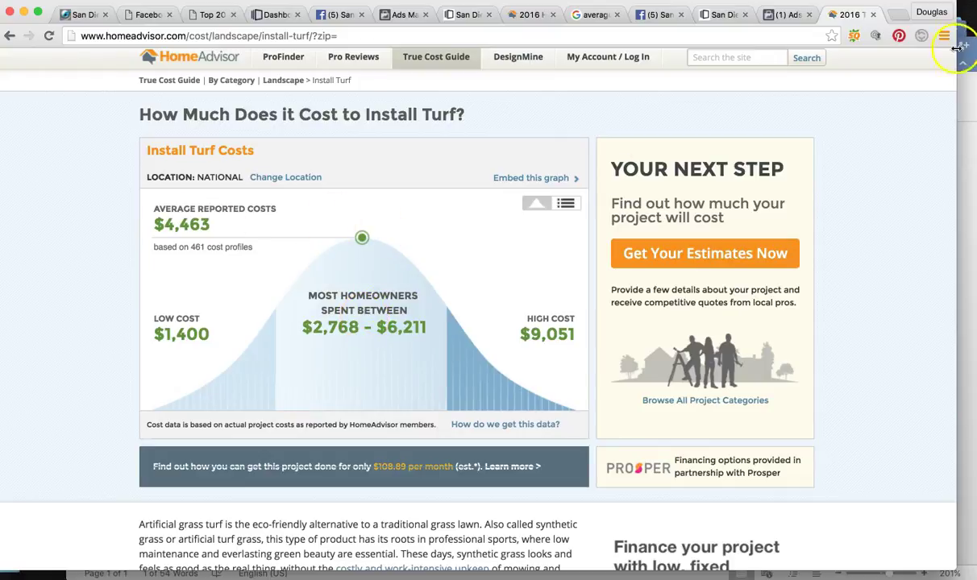
# Return to the turf document in Word and highlight the average job cost and the additional revenue amount
pyautogui.click(971, 109)
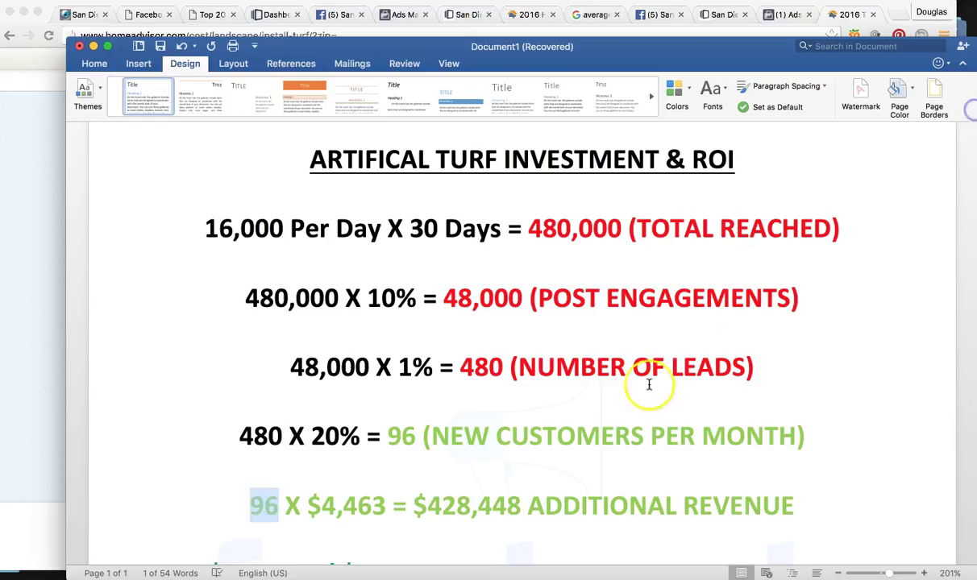
pyautogui.moveTo(320, 506); pyautogui.dragTo(383, 505)
pyautogui.click(401, 506)
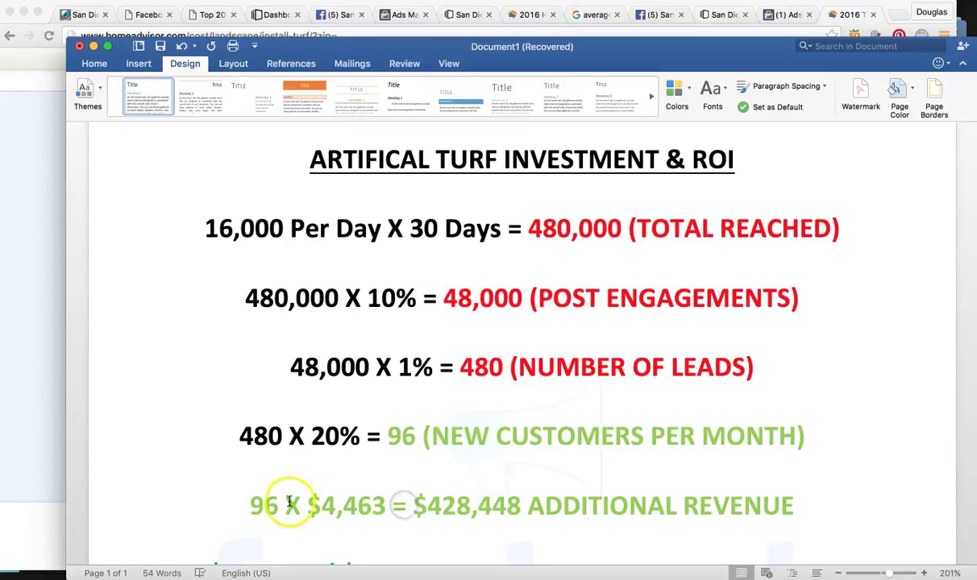
pyautogui.moveTo(428, 505); pyautogui.dragTo(478, 506)
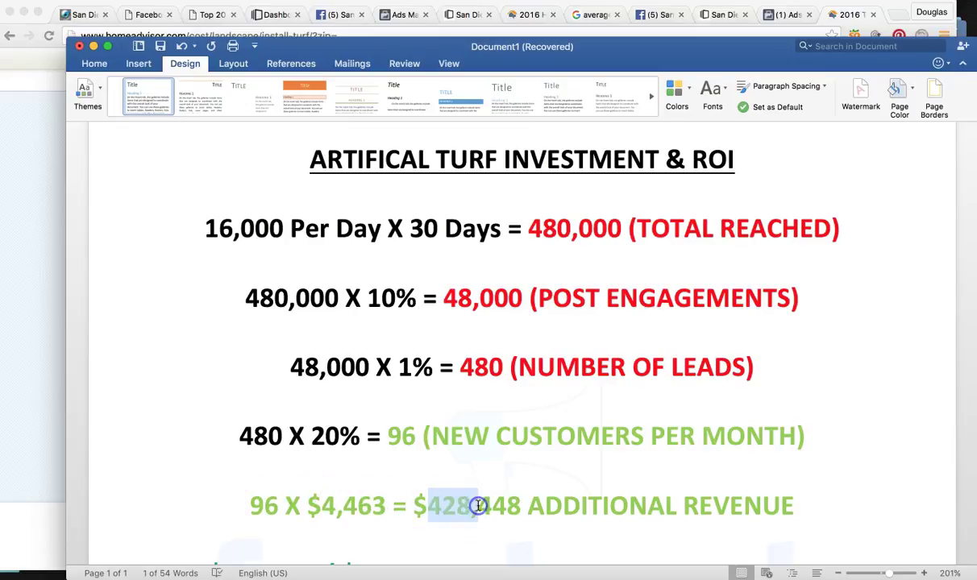
pyautogui.click(557, 491)
# Examine the turf return-on-investment calculation, highlighting the revenue and the amount it is divided by
pyautogui.scroll(-2, 558, 490)
pyautogui.scroll(-2, 557, 490)
pyautogui.moveTo(229, 484); pyautogui.dragTo(418, 494)
pyautogui.click(280, 494)
pyautogui.click(332, 493)
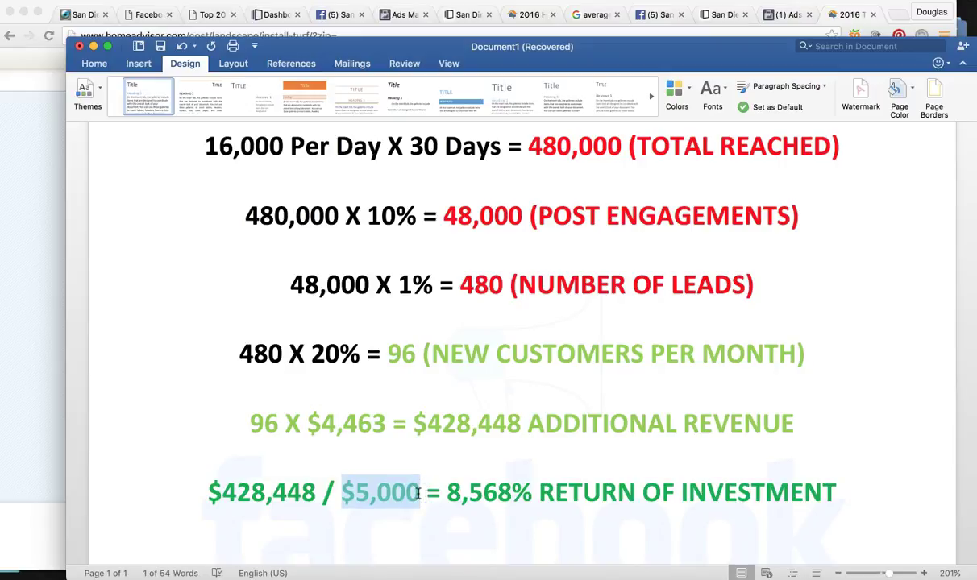
pyautogui.click(398, 500)
pyautogui.moveTo(341, 492); pyautogui.dragTo(392, 494)
pyautogui.click(413, 491)
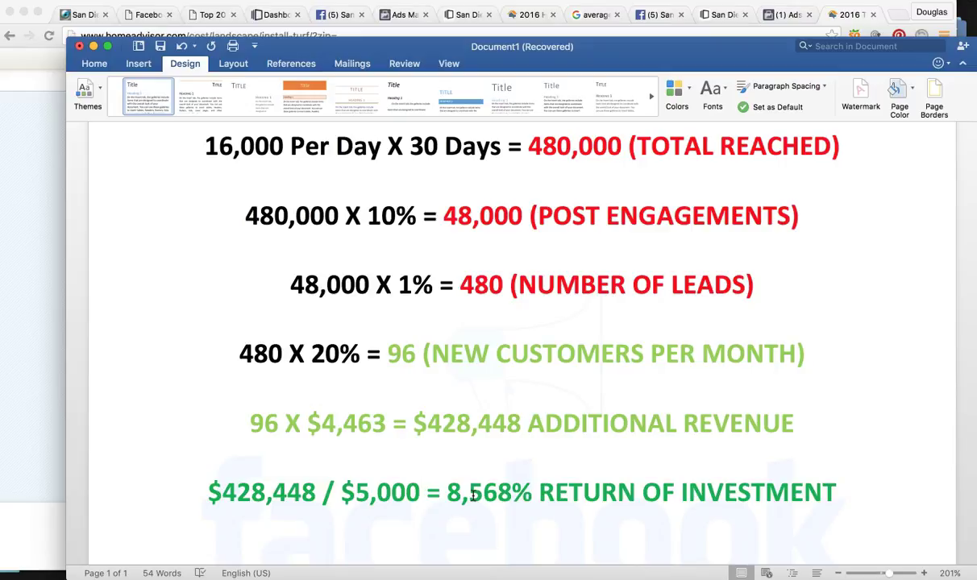
# Highlight the turf additional-revenue and return-on-investment lines together and review them
pyautogui.moveTo(265, 422); pyautogui.dragTo(678, 491)
pyautogui.click(665, 491)
pyautogui.scroll(-3, 683, 489)
pyautogui.scroll(3, 684, 488)
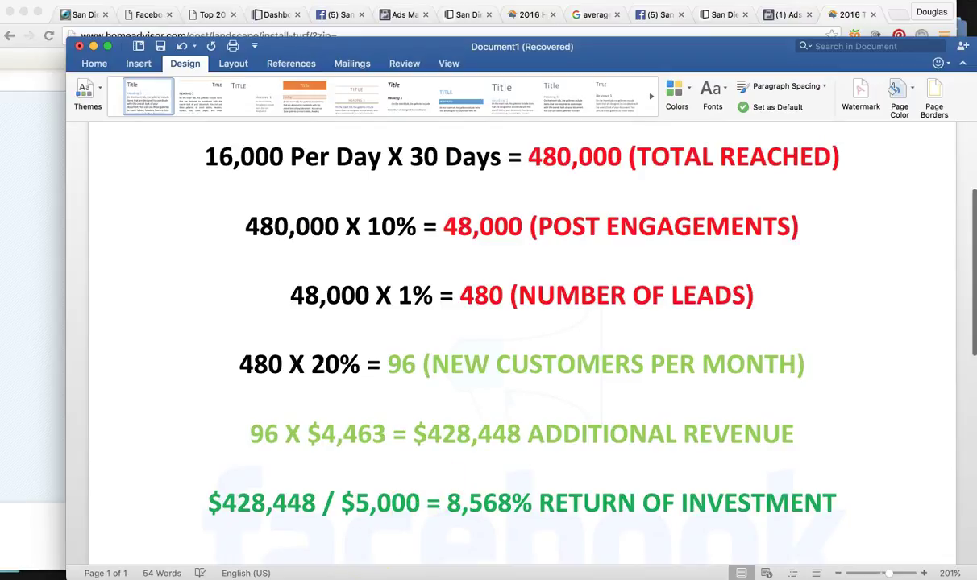
pyautogui.click(262, 506)
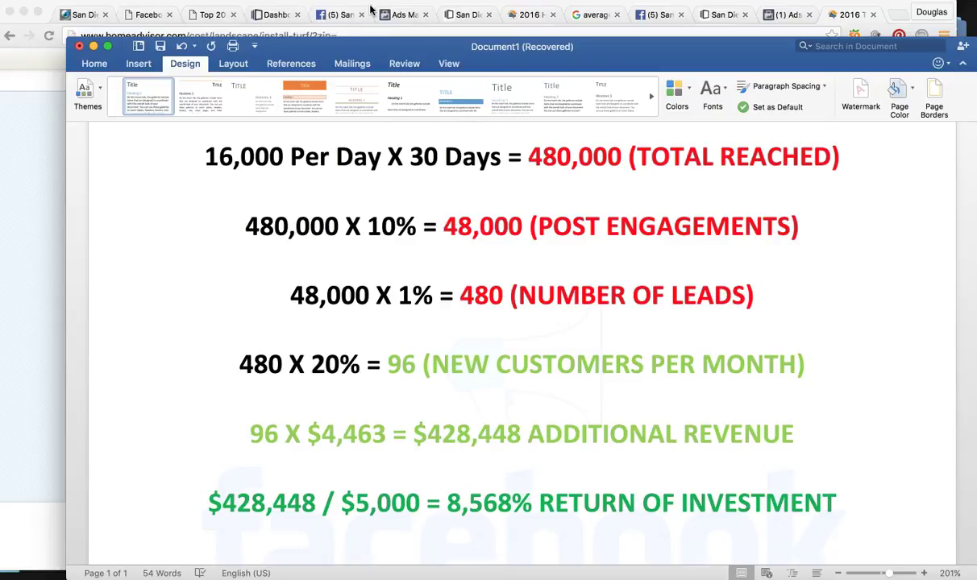
# Switch to Facebook Ads Manager in the browser and replace the turf ad set's San Diego audience location with Los Angeles, California
pyautogui.click(338, 12)
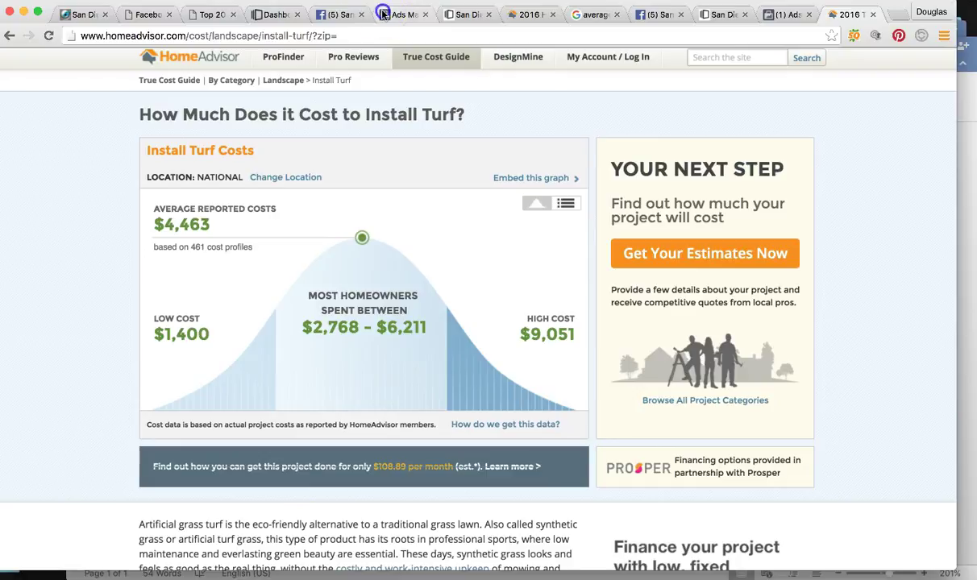
pyautogui.click(403, 14)
pyautogui.click(45, 246)
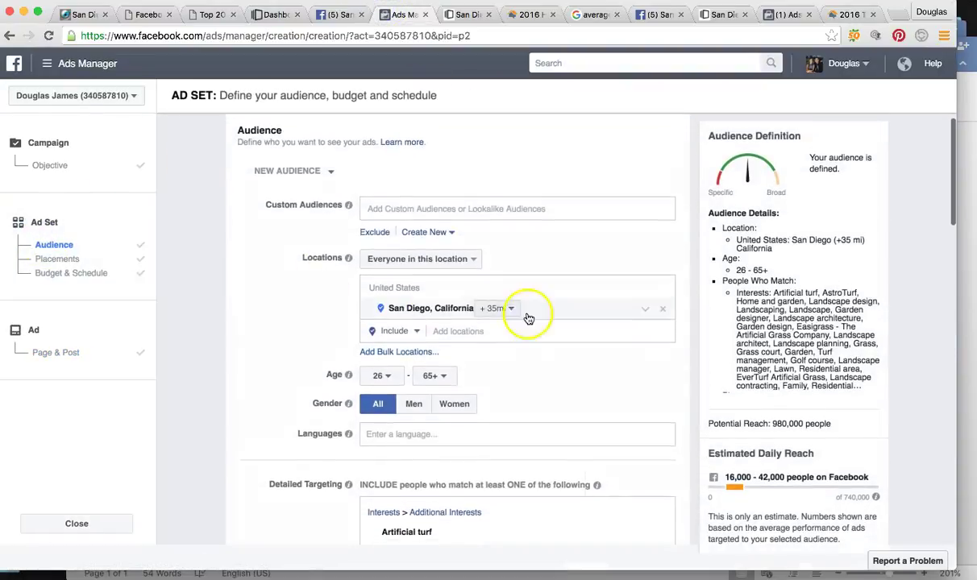
pyautogui.click(663, 309)
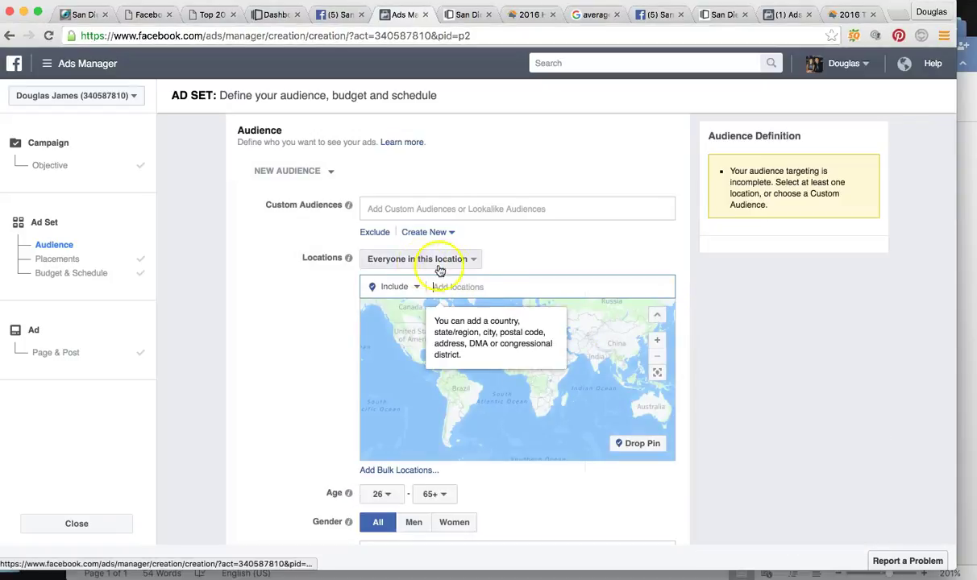
pyautogui.click(469, 287)
pyautogui.write('LOS')
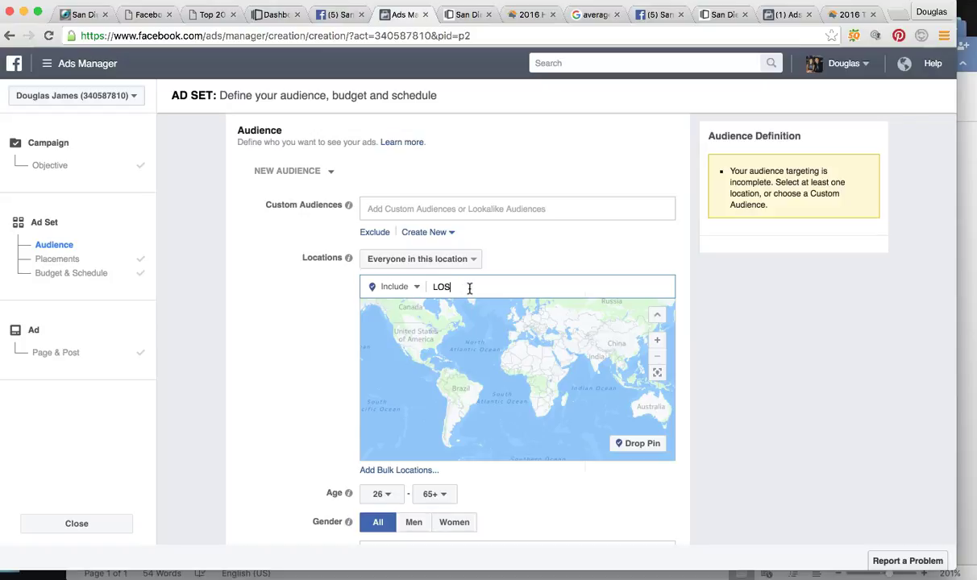
pyautogui.press('BackSpace')
pyautogui.press('BackSpace')
pyautogui.write('los angeles,')
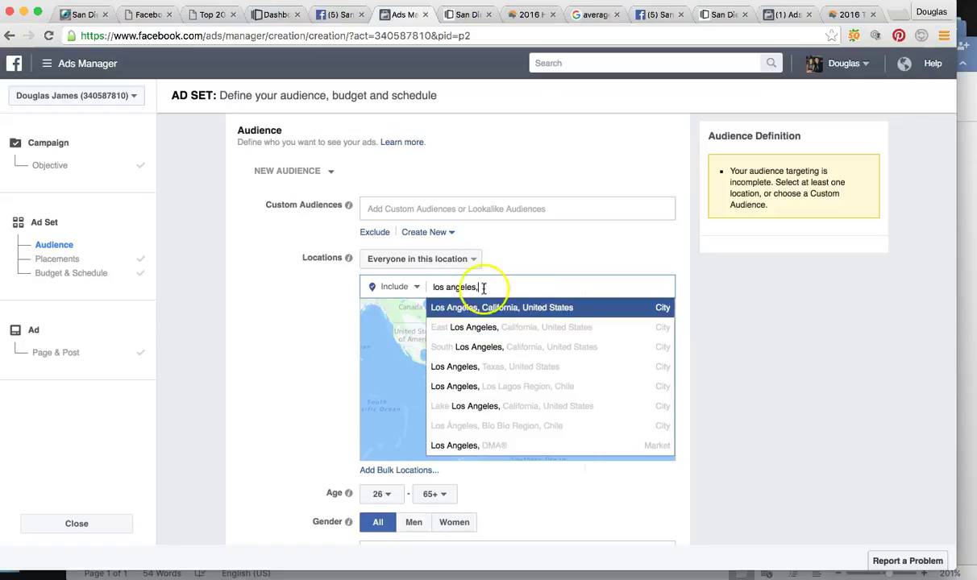
pyautogui.click(531, 308)
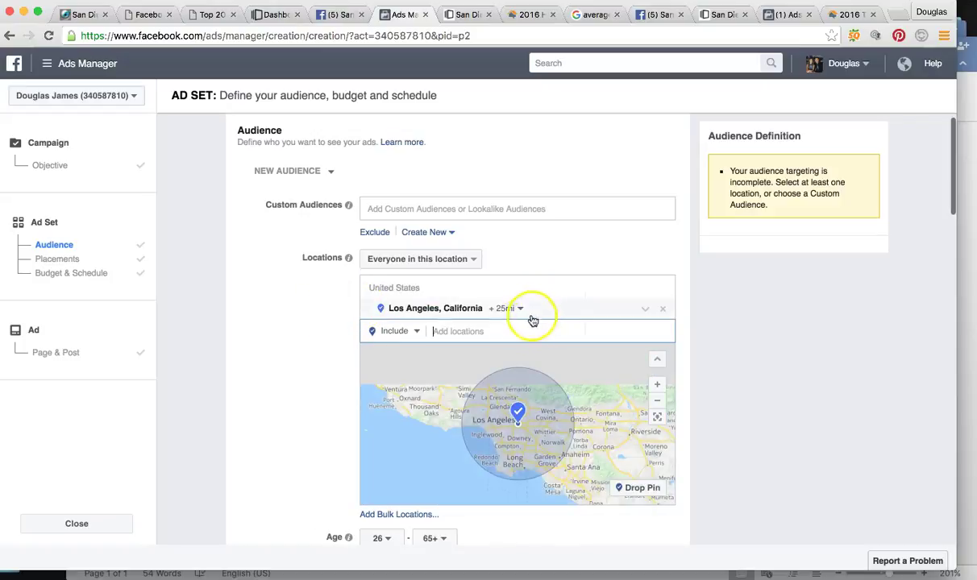
# Set the targeting radius around Los Angeles to 35 miles
pyautogui.click(520, 309)
pyautogui.moveTo(526, 369); pyautogui.dragTo(543, 371)
pyautogui.click(266, 348)
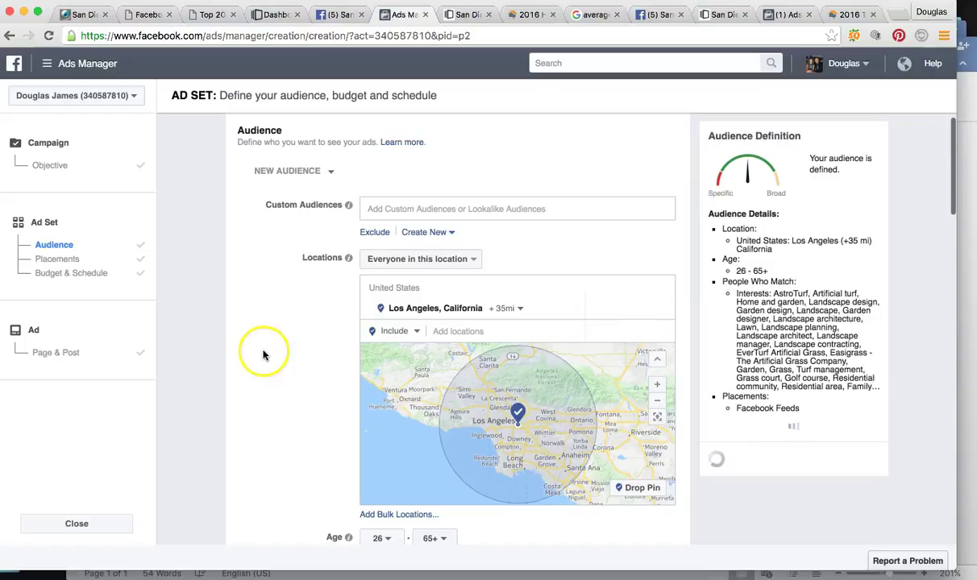
# Review the estimated daily reach on Facebook for the turf audience around Los Angeles
pyautogui.scroll(-2, 272, 347)
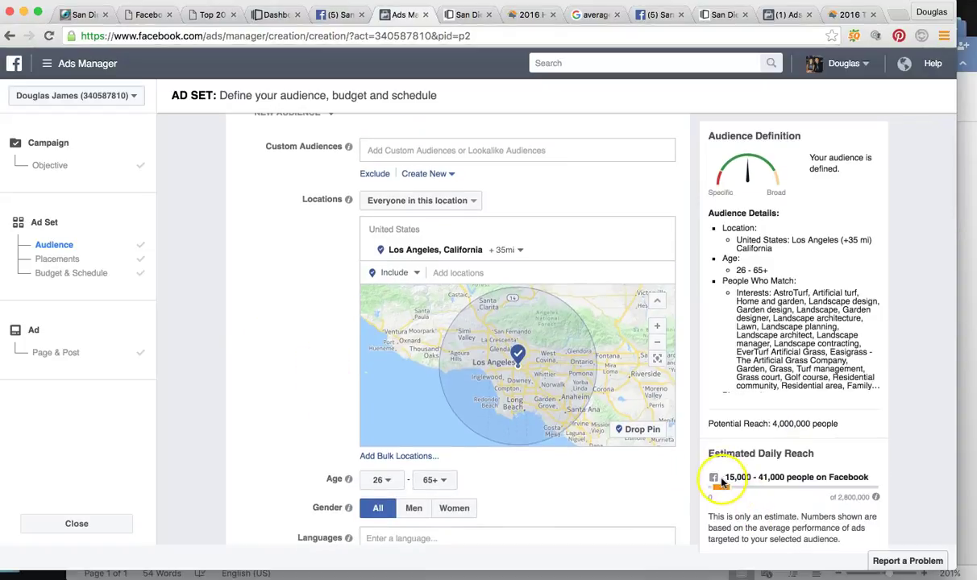
pyautogui.moveTo(724, 475); pyautogui.dragTo(743, 477)
pyautogui.click(752, 478)
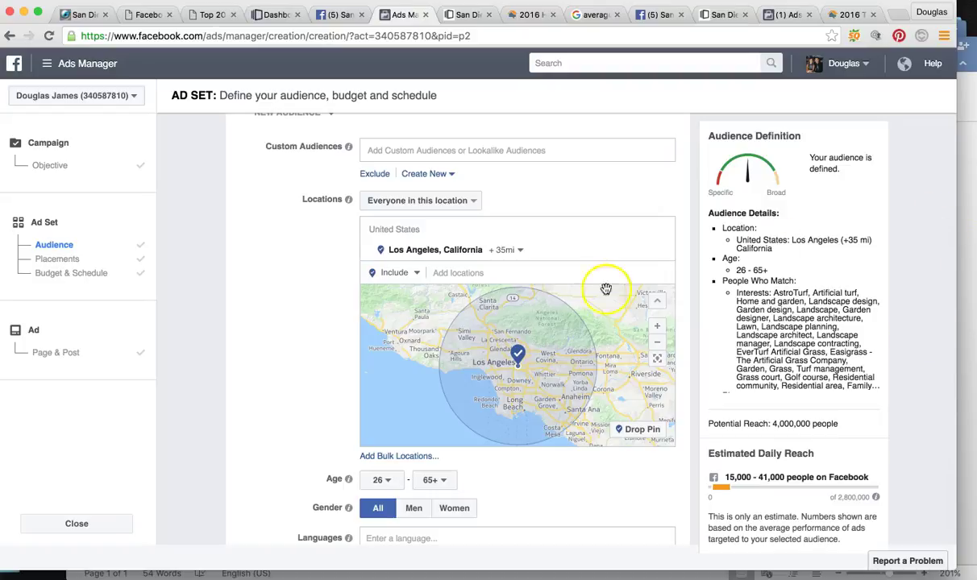
# Open the audience settings of the HVAC ad and replace the San Diego location with Los Angeles, California
pyautogui.click(783, 15)
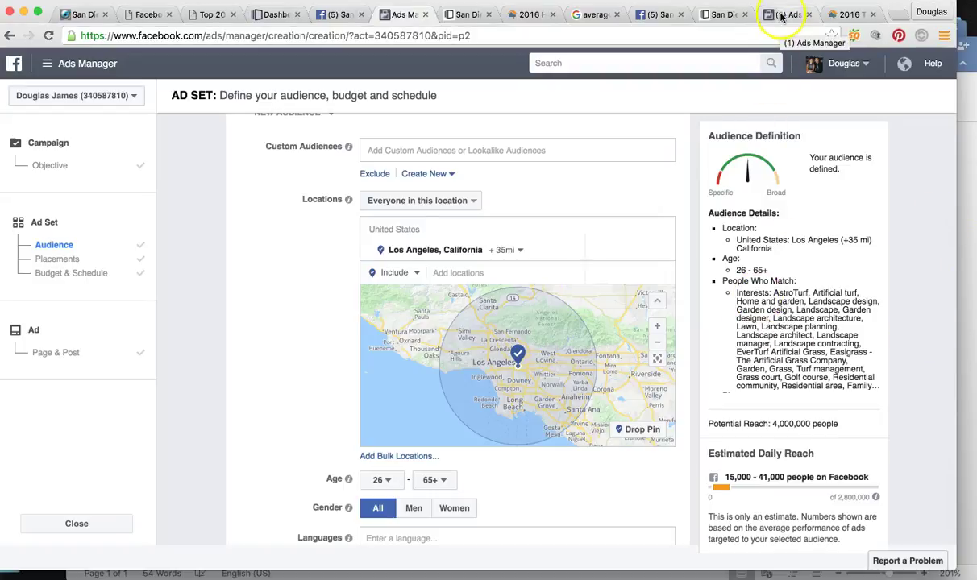
pyautogui.click(50, 244)
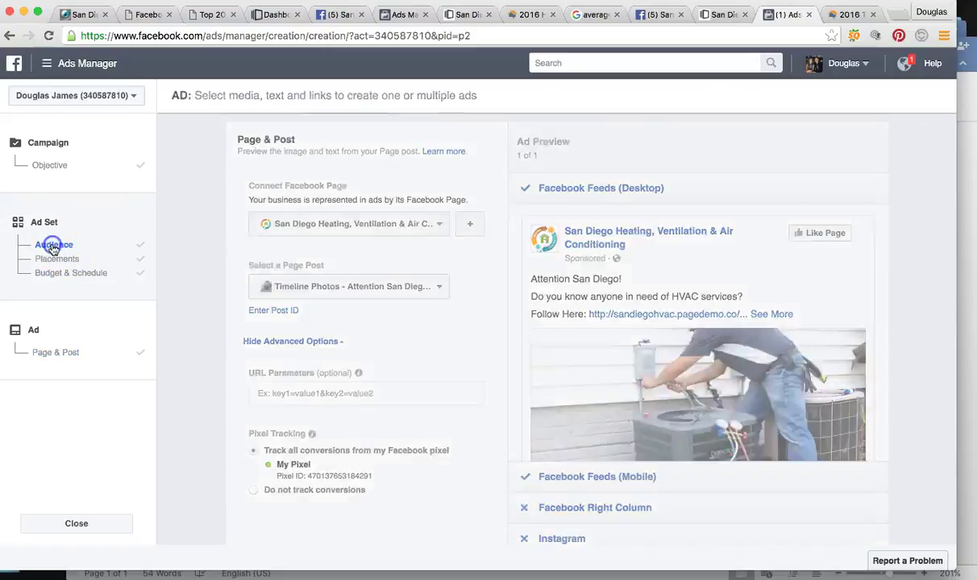
pyautogui.scroll(-1, 373, 269)
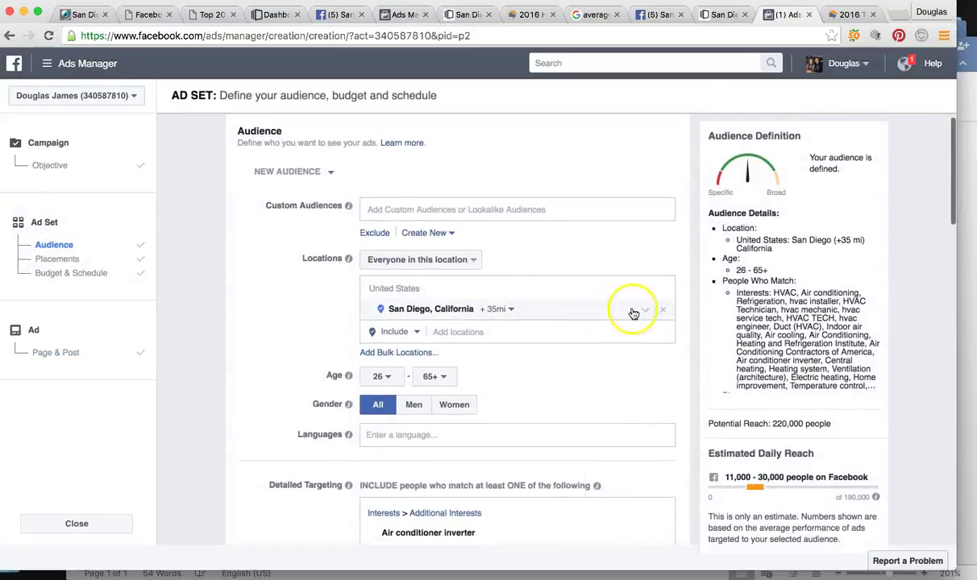
pyautogui.click(447, 318)
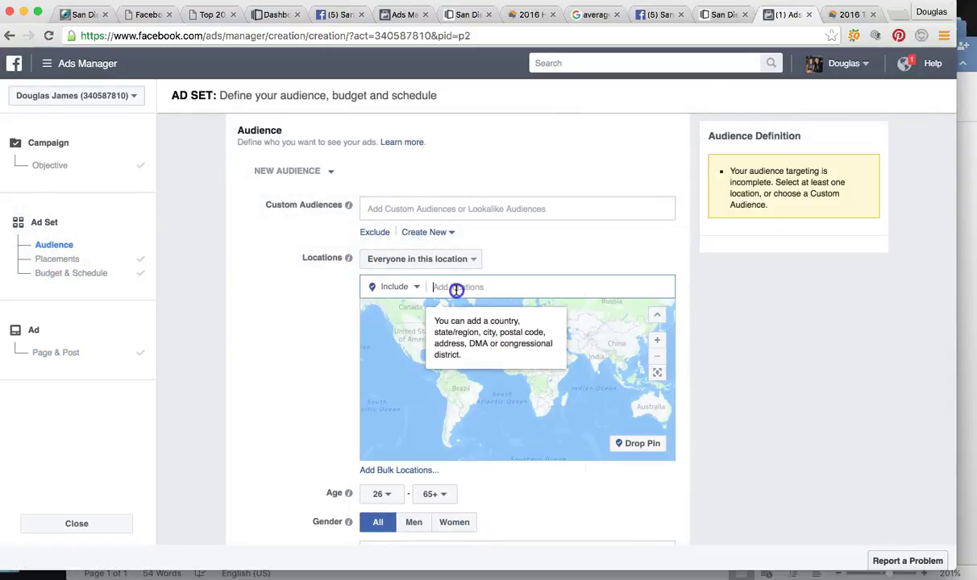
pyautogui.write('los angeles, ca')
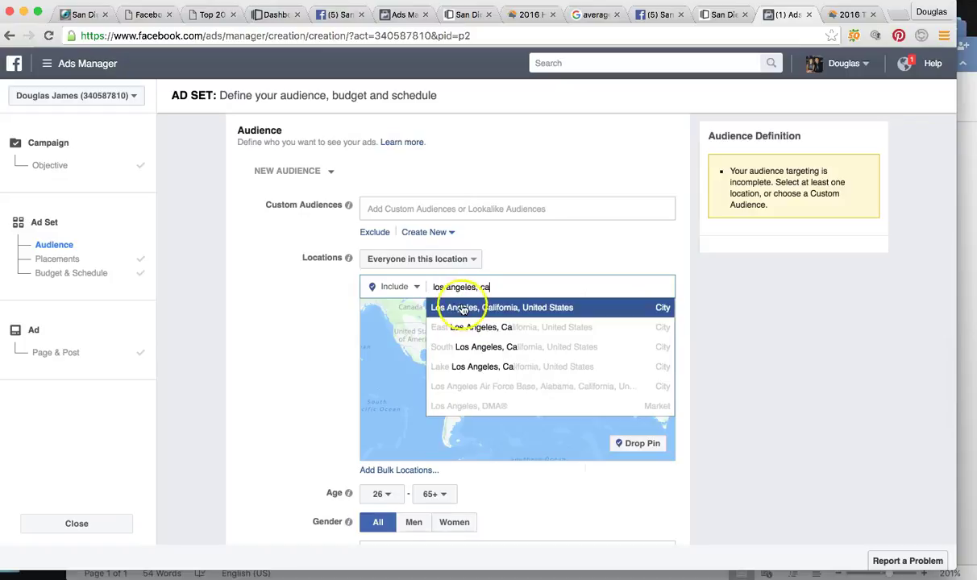
pyautogui.click(464, 307)
# Set the HVAC ad set's targeting radius around Los Angeles to 35 miles
pyautogui.click(519, 311)
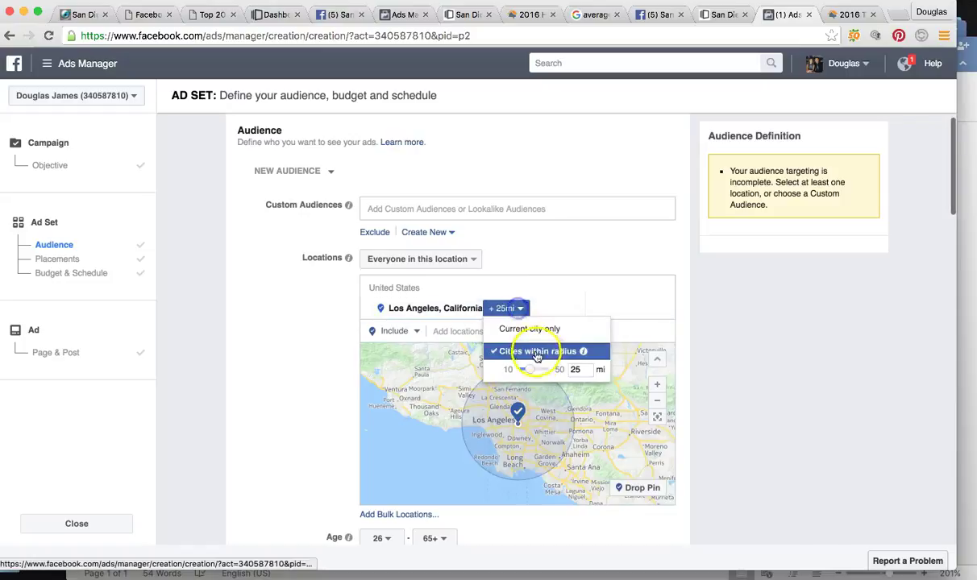
pyautogui.moveTo(527, 369); pyautogui.dragTo(545, 369)
pyautogui.click(329, 360)
# Examine the HVAC audience's estimated daily reach and its audience details for Los Angeles
pyautogui.scroll(-2, 328, 359)
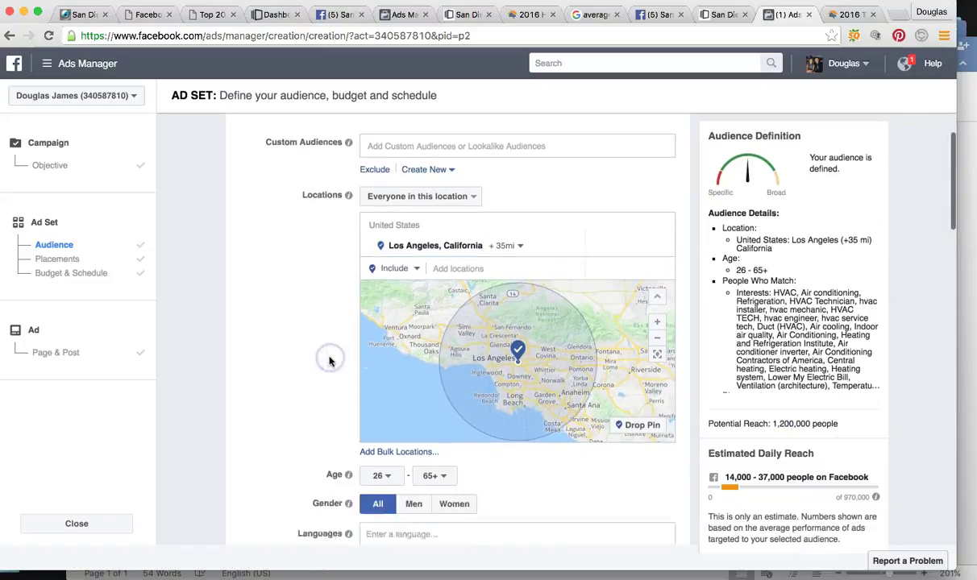
pyautogui.scroll(-1, 330, 361)
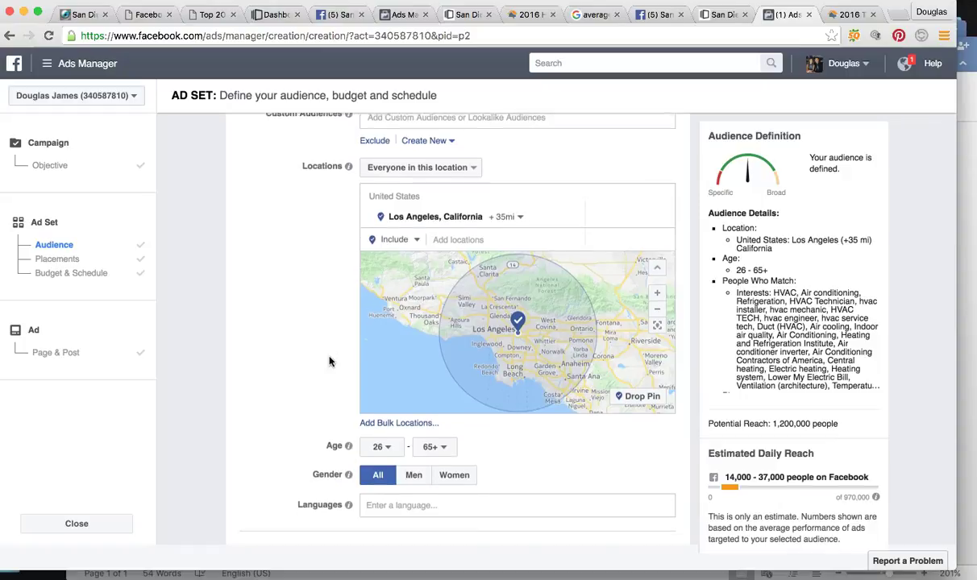
pyautogui.moveTo(724, 477)
pyautogui.mouseDown()
pyautogui.moveTo(765, 479)
pyautogui.moveTo(737, 480)
pyautogui.mouseUp()
pyautogui.click(745, 474)
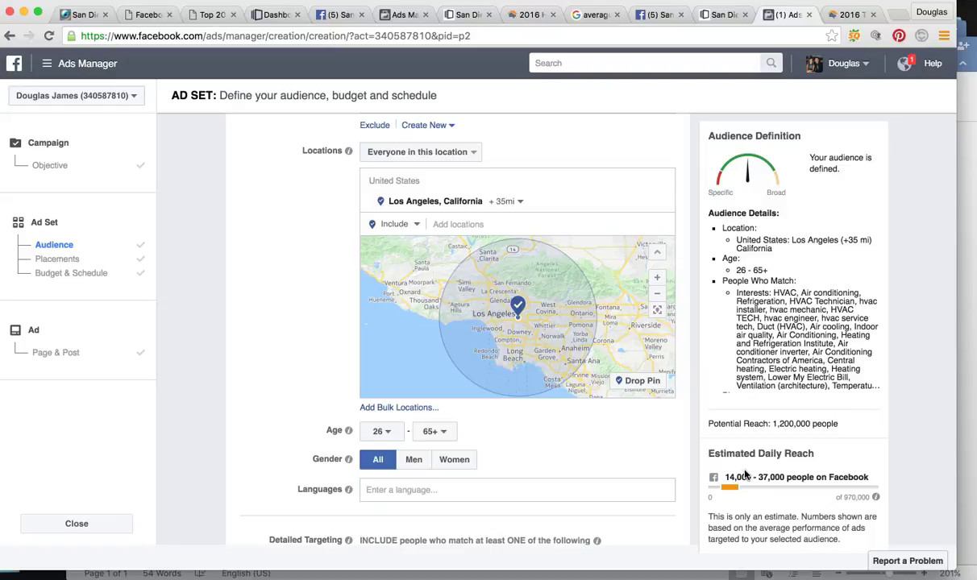
pyautogui.scroll(-2, 798, 330)
pyautogui.scroll(1, 803, 325)
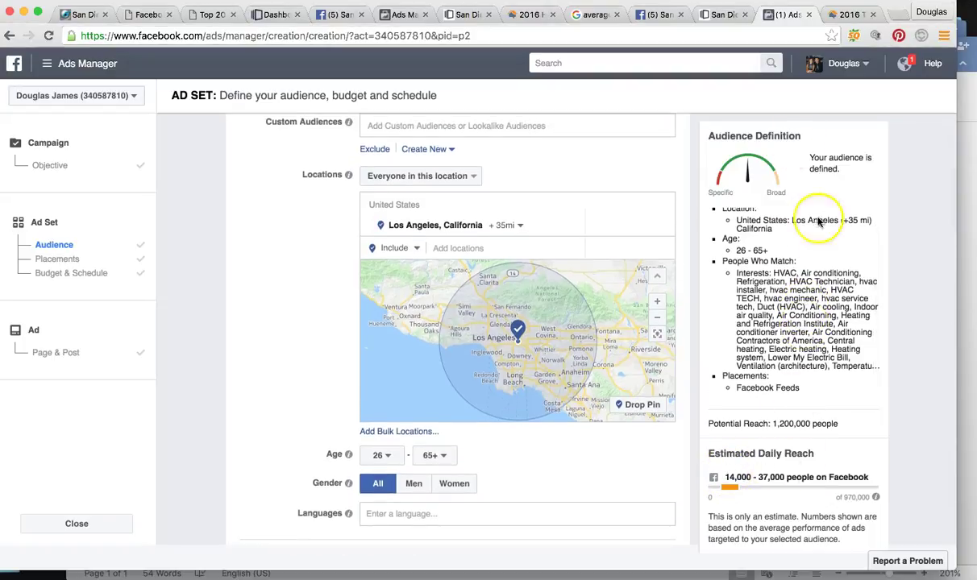
# Switch to the turf return-on-investment document in Word and minimize its window
pyautogui.click(963, 122)
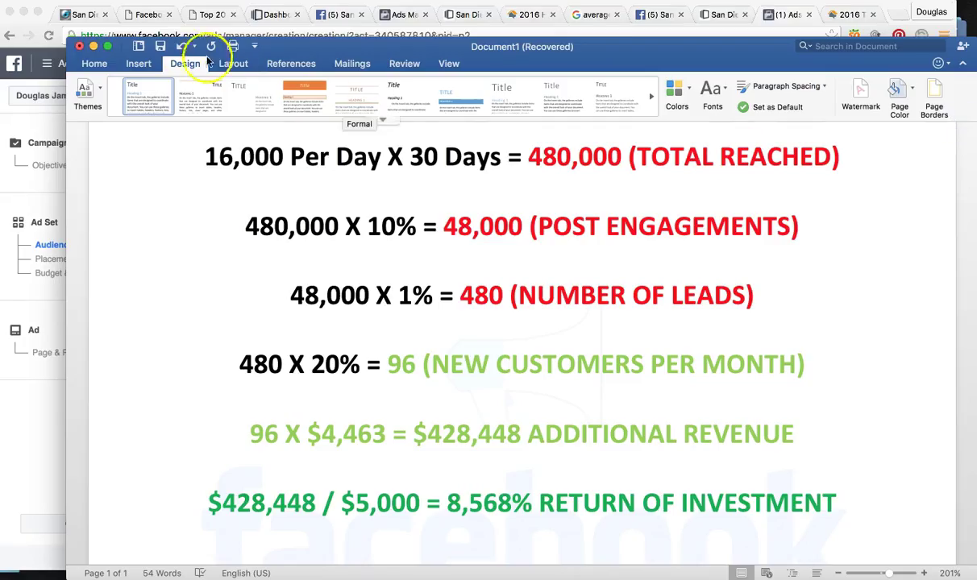
pyautogui.click(94, 46)
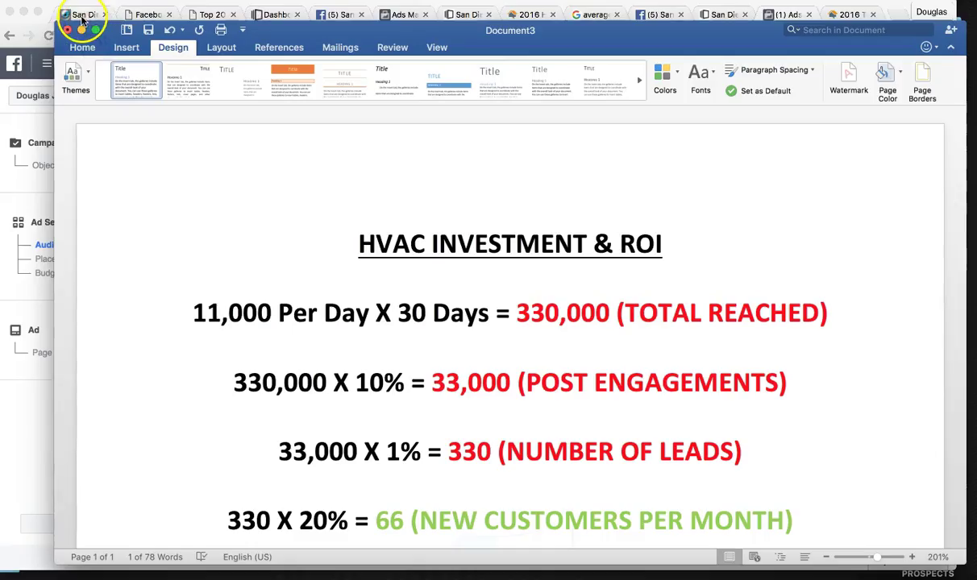
# Switch to the Amped Local website in the browser, open its Contact Us page and review the contact form and details
pyautogui.click(79, 15)
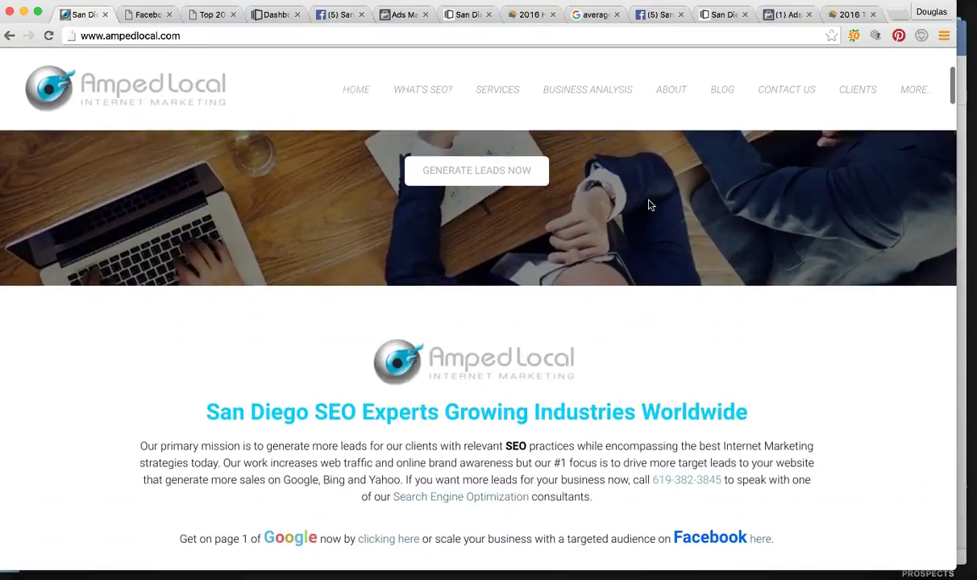
pyautogui.click(770, 76)
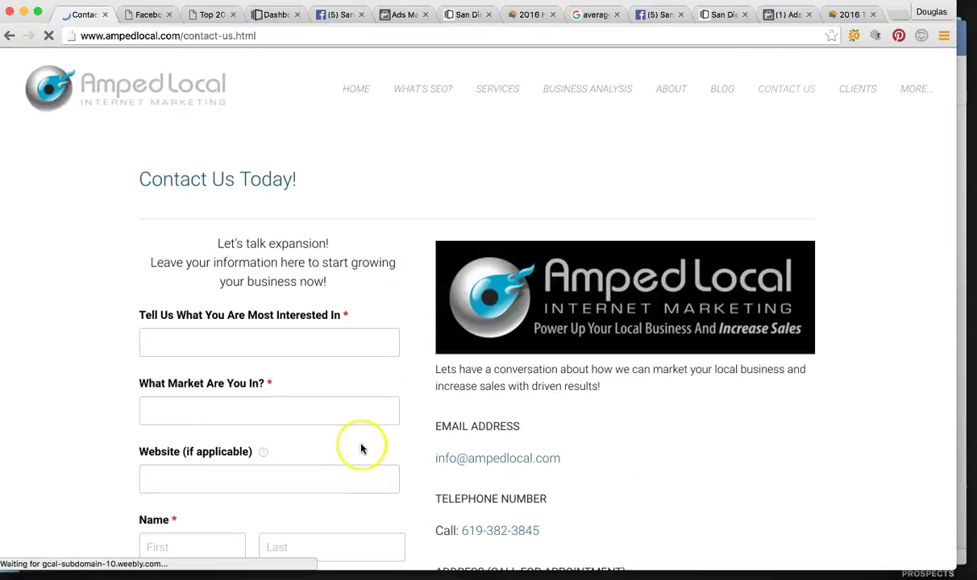
pyautogui.scroll(-2, 361, 449)
pyautogui.scroll(1, 361, 449)
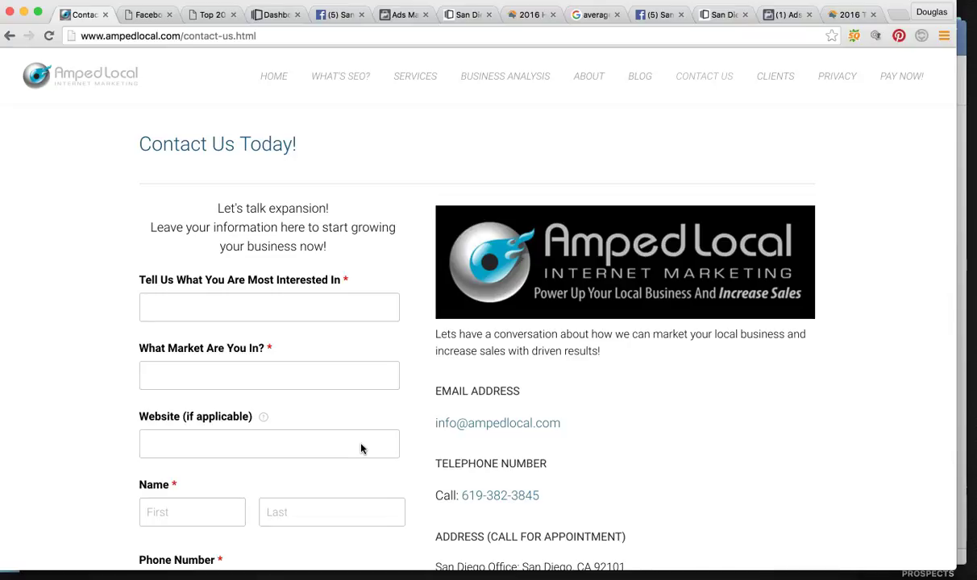
pyautogui.scroll(-3, 361, 448)
pyautogui.scroll(-2, 361, 449)
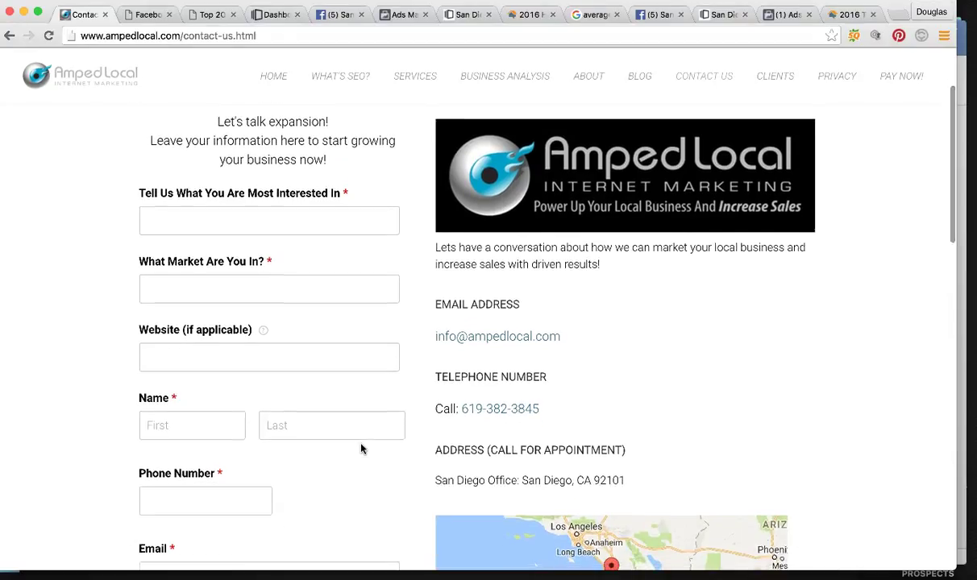
pyautogui.scroll(-1, 361, 449)
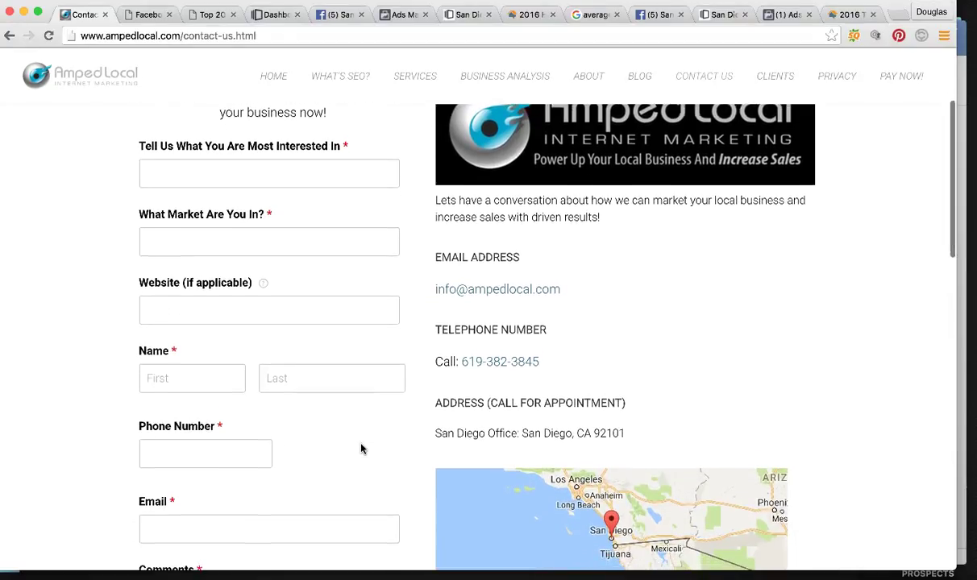